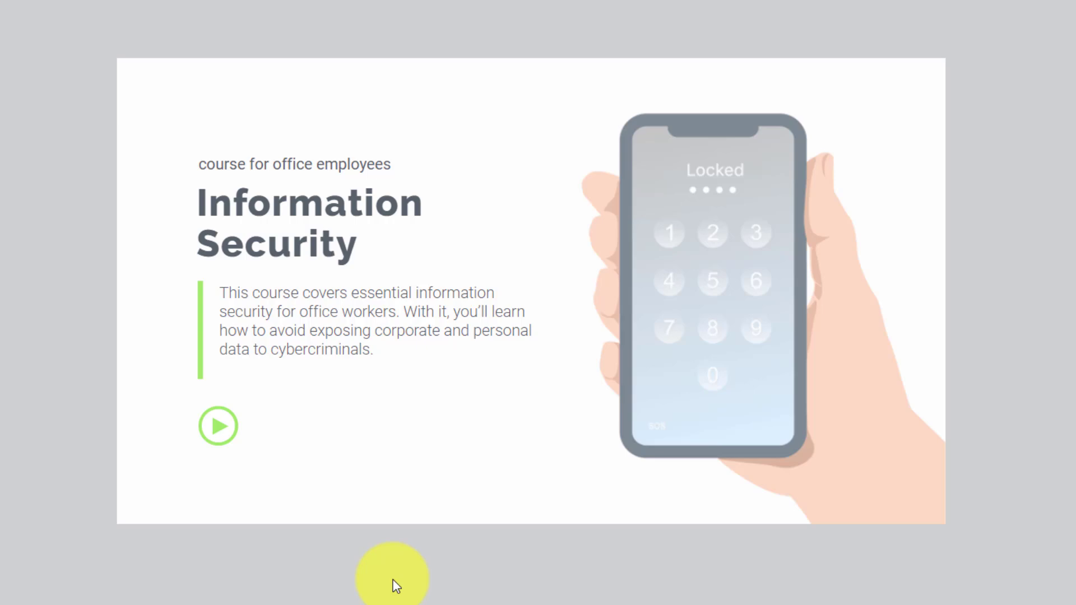
- Start the course, answer that Mike should lock his account, then that copying work files is fine
left_click(218, 427)
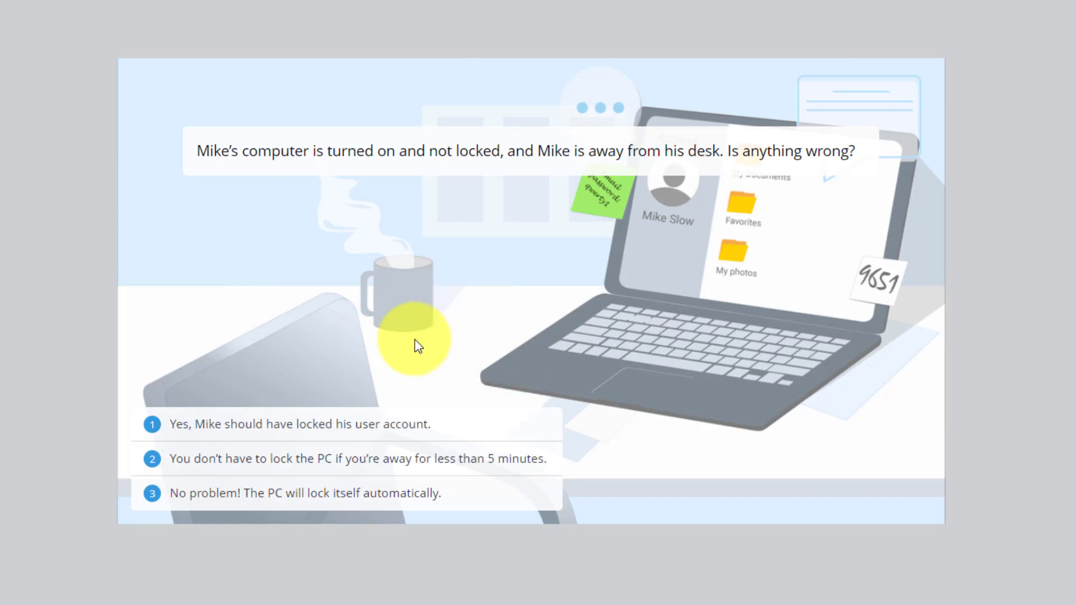
left_click(260, 434)
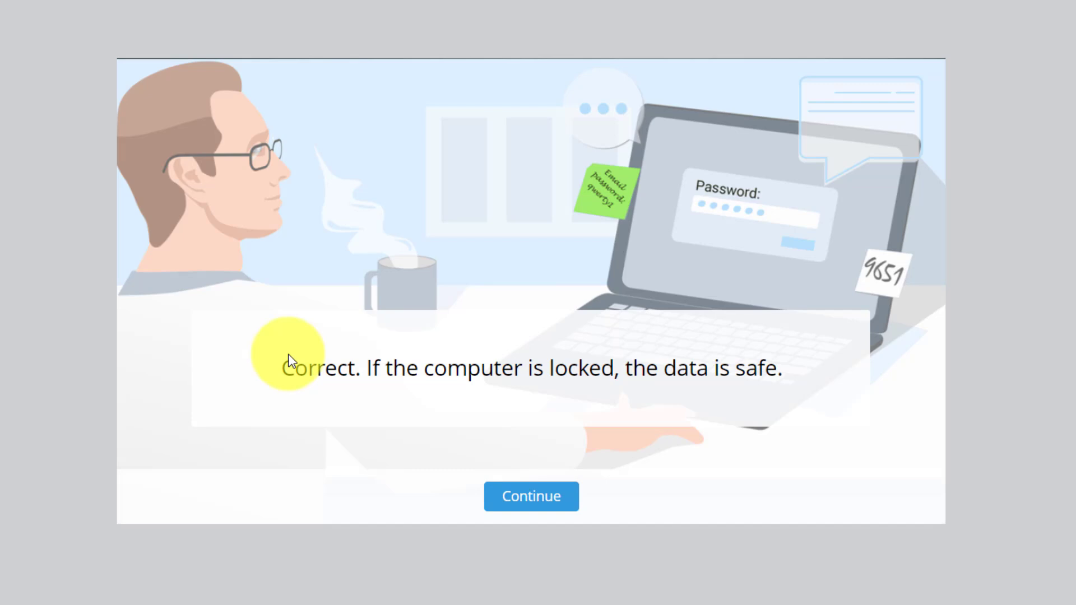
left_click(525, 496)
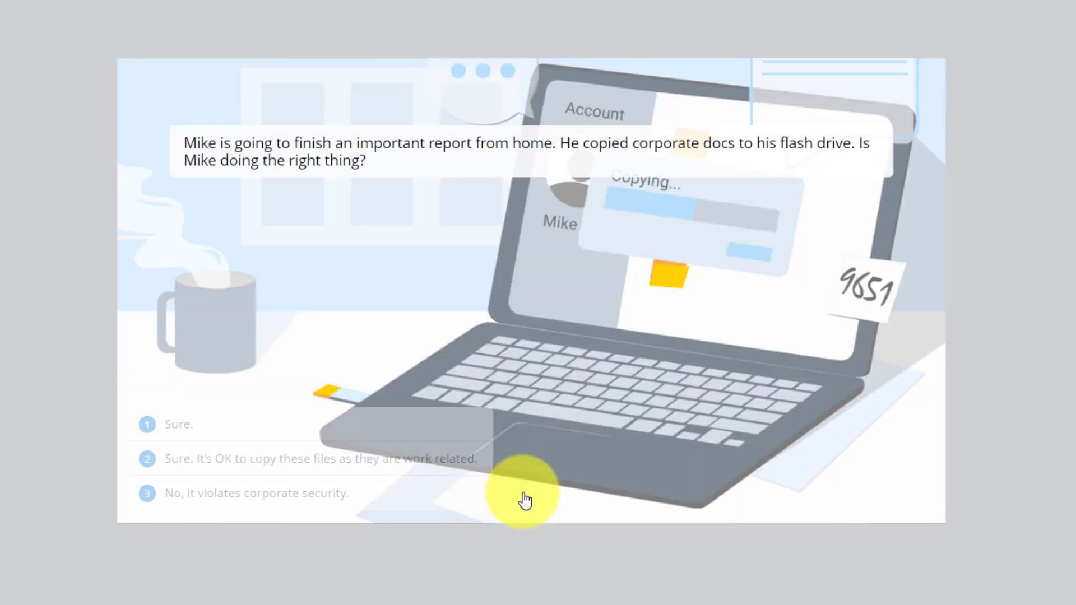
left_click(381, 466)
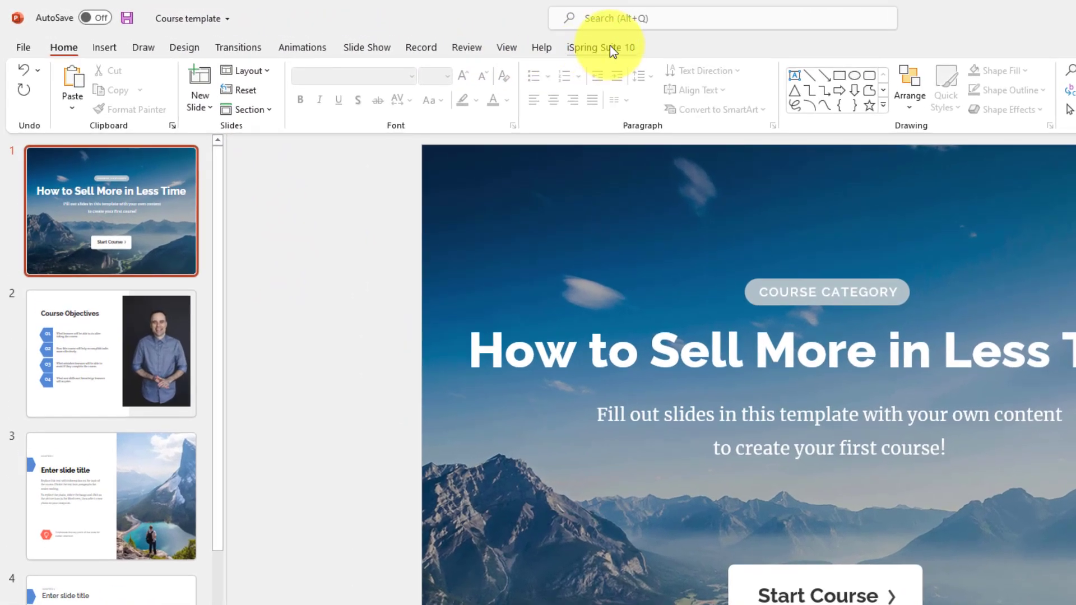
- Switch to the iSpring Suite 10 ribbon in PowerPoint
left_click(613, 49)
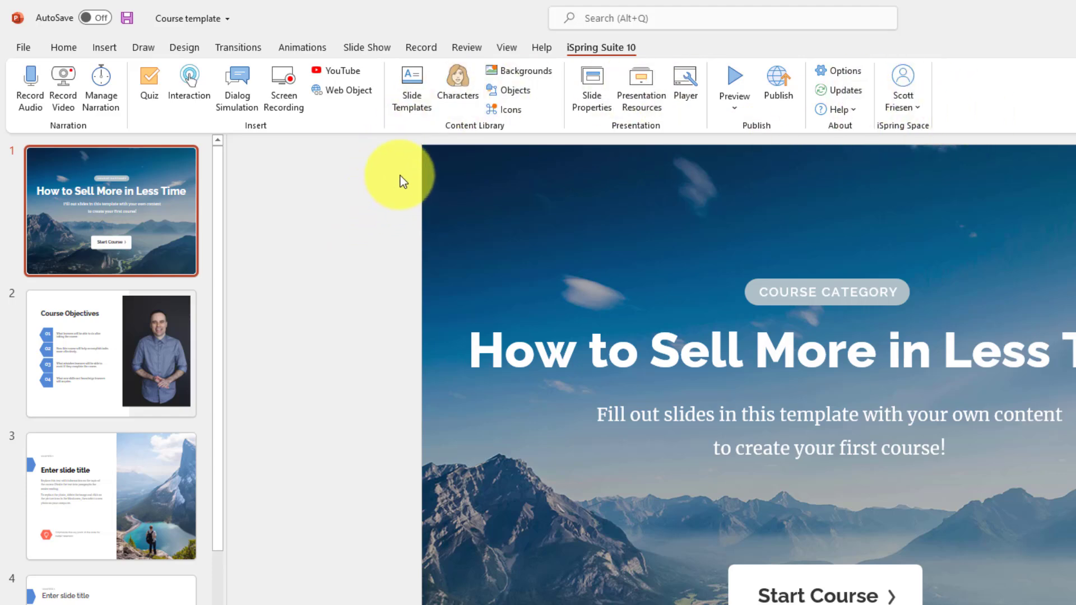
- Browse the Slide Templates library, previewing Oliva templates and filtering to Navigation slide types
left_click(412, 91)
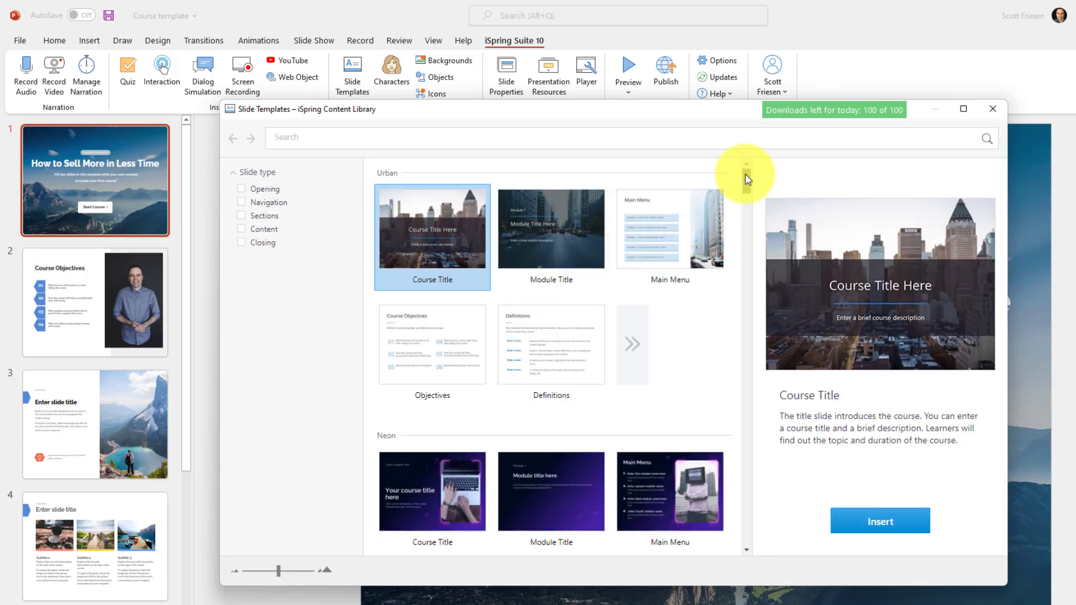
left_click_drag(747, 178, 747, 226)
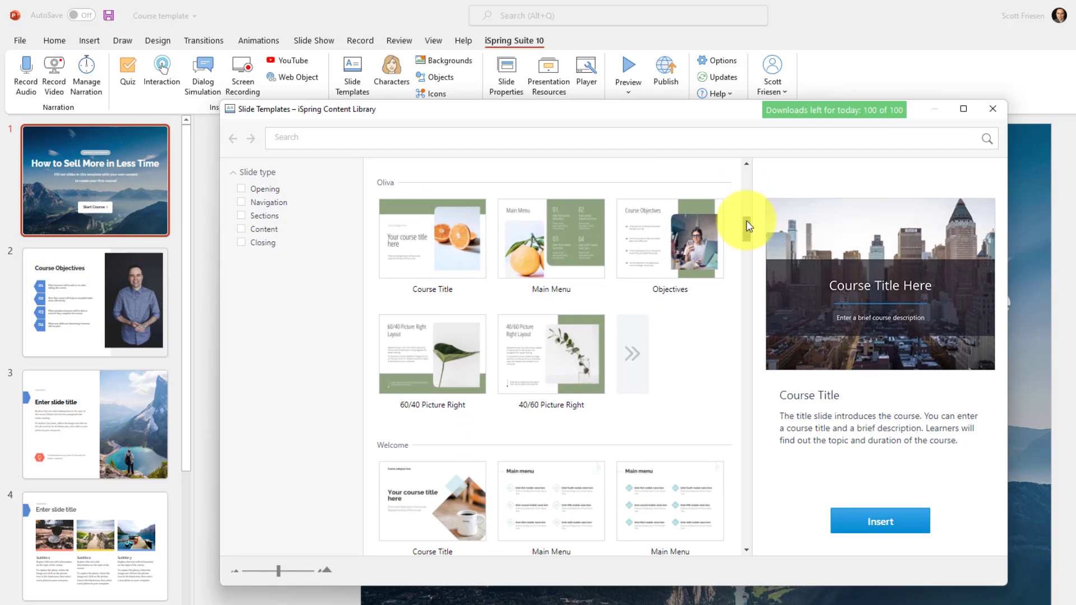
left_click(639, 358)
left_click_drag(747, 223, 743, 233)
left_click(561, 384)
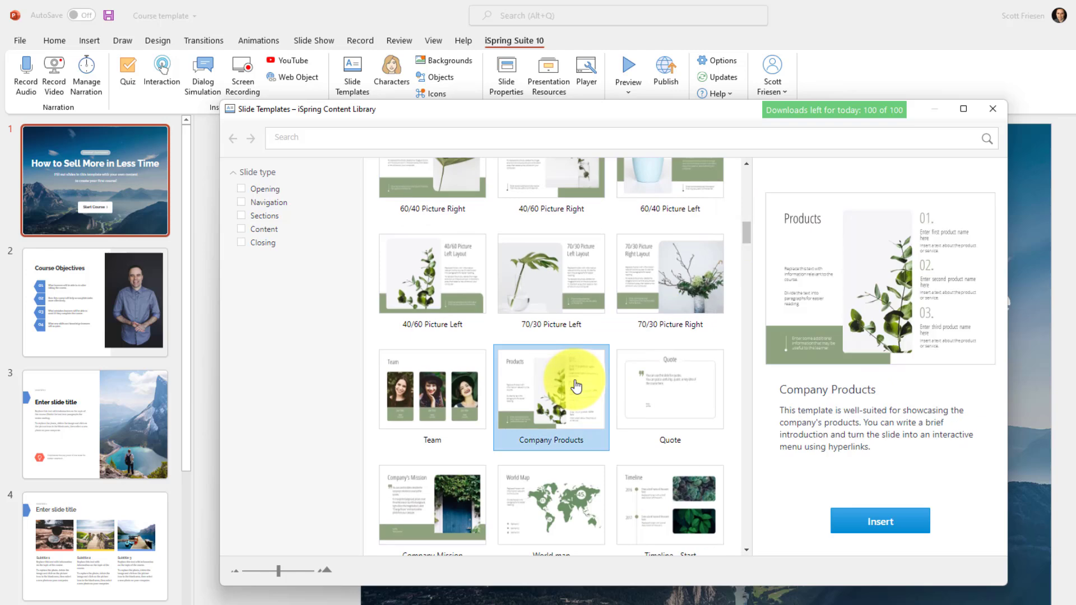
left_click(549, 506)
left_click(666, 510)
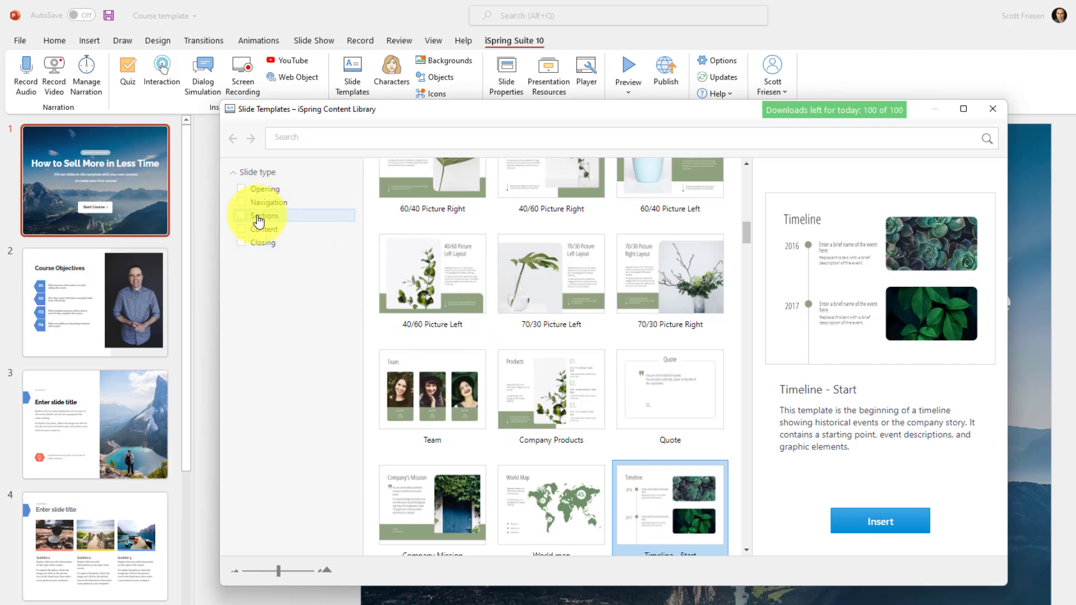
left_click(251, 203)
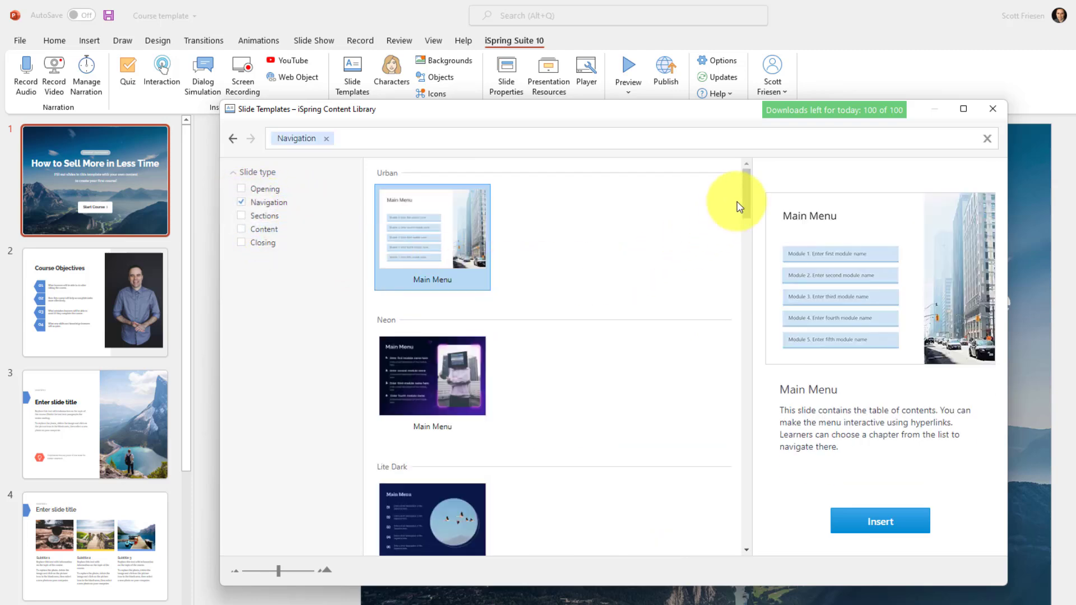
left_click_drag(748, 183, 738, 319)
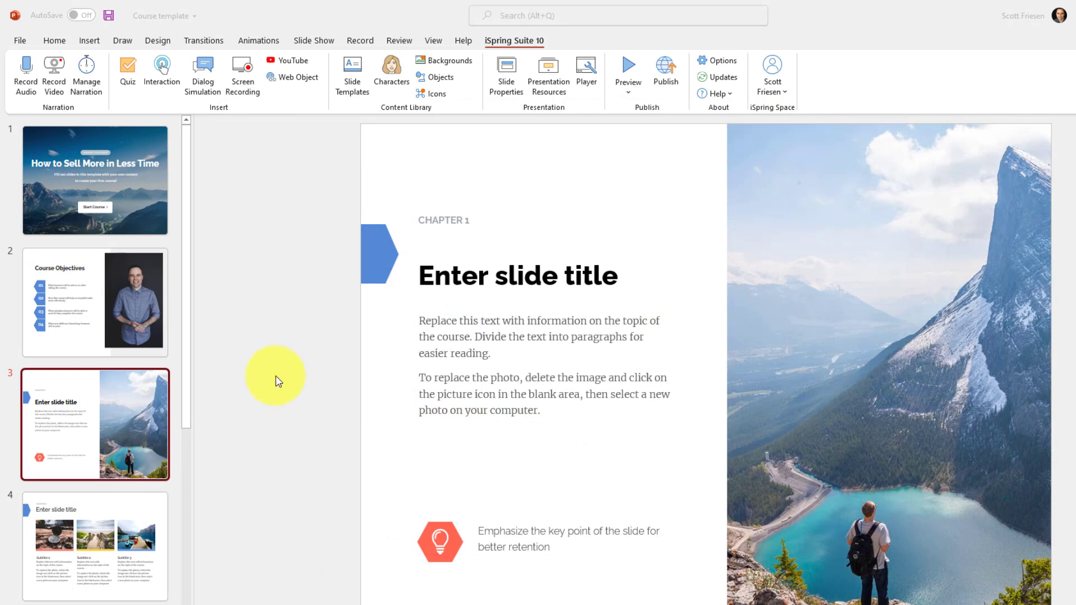
- Select the title placeholder, mountain photo and body text on slide 3
left_click(511, 276)
left_click(870, 291)
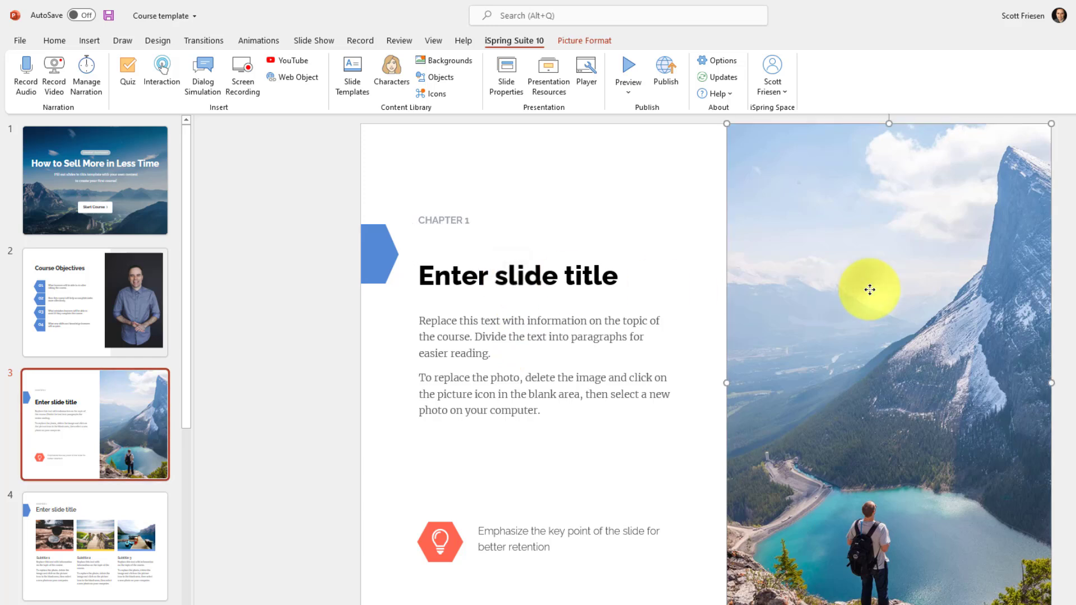
left_click(524, 384)
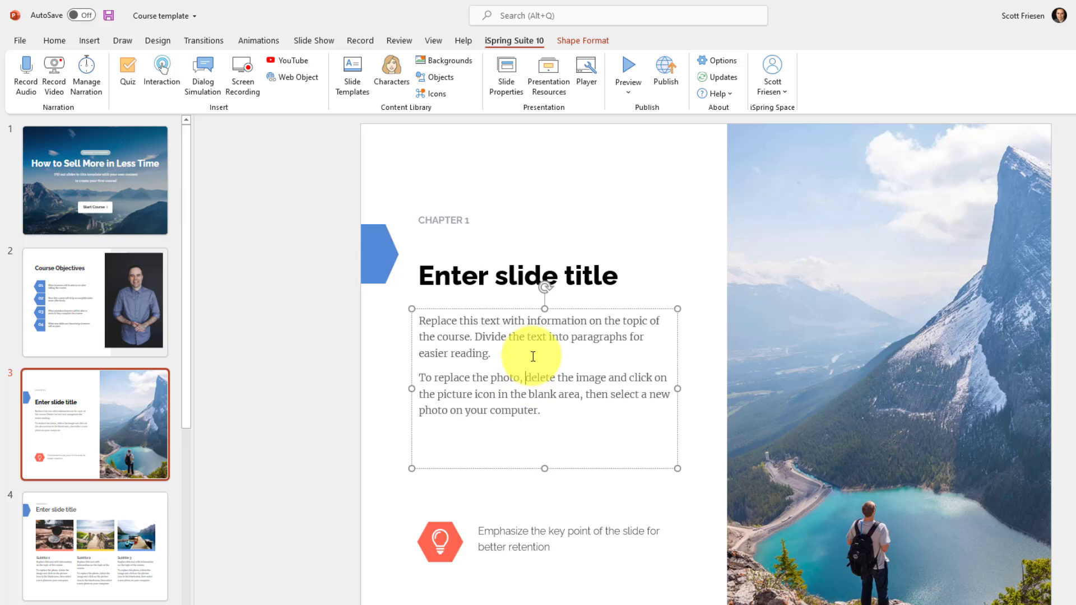
left_click(819, 292)
- Add a new blank slide 5 after the Course Objectives slide
left_click(143, 298)
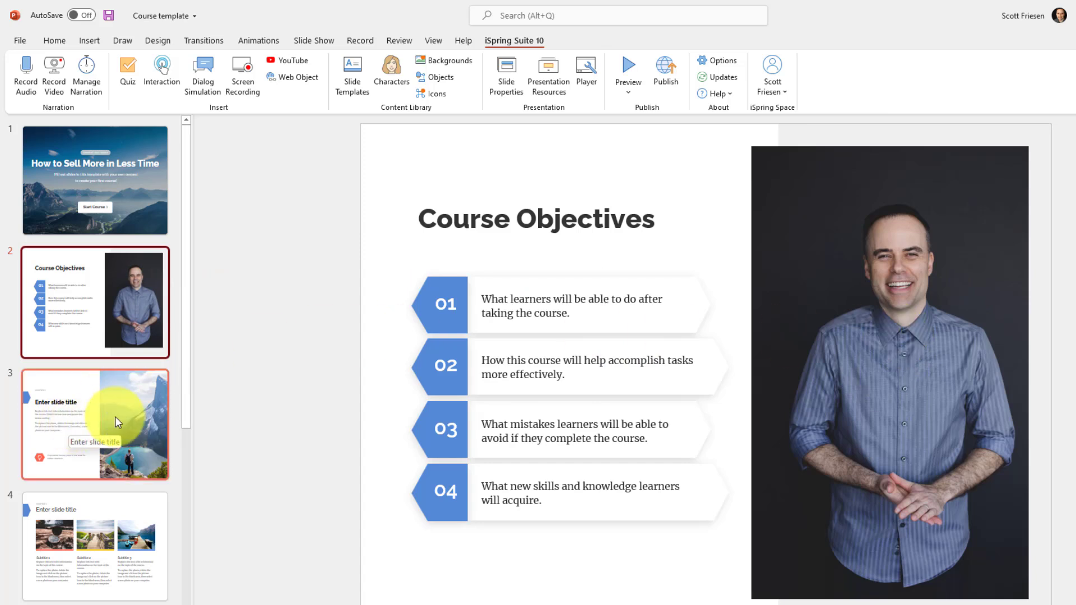
left_click(89, 601)
key("Return")
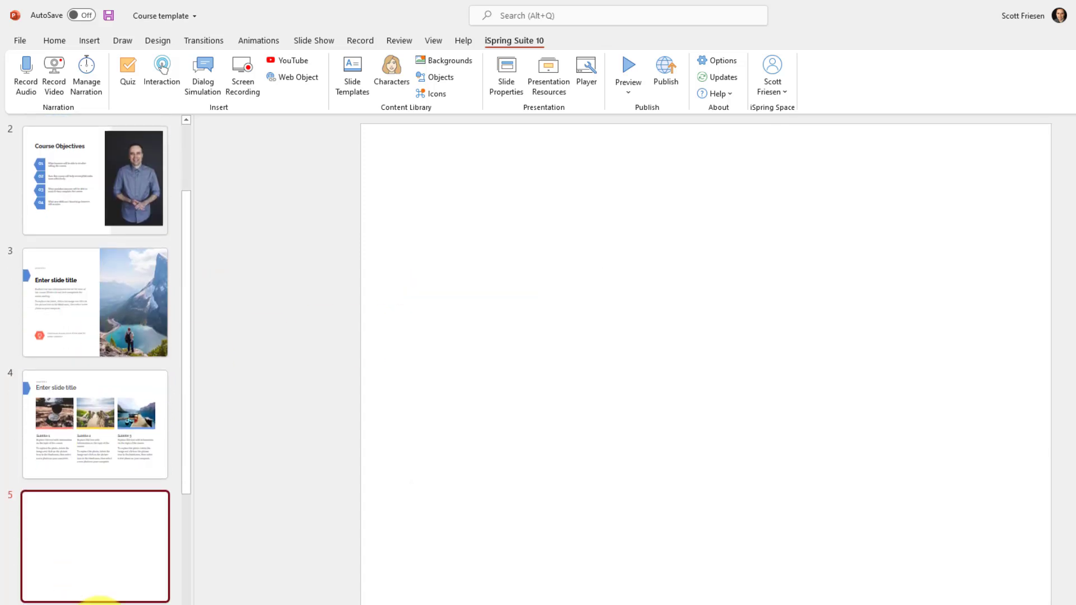
left_click(159, 66)
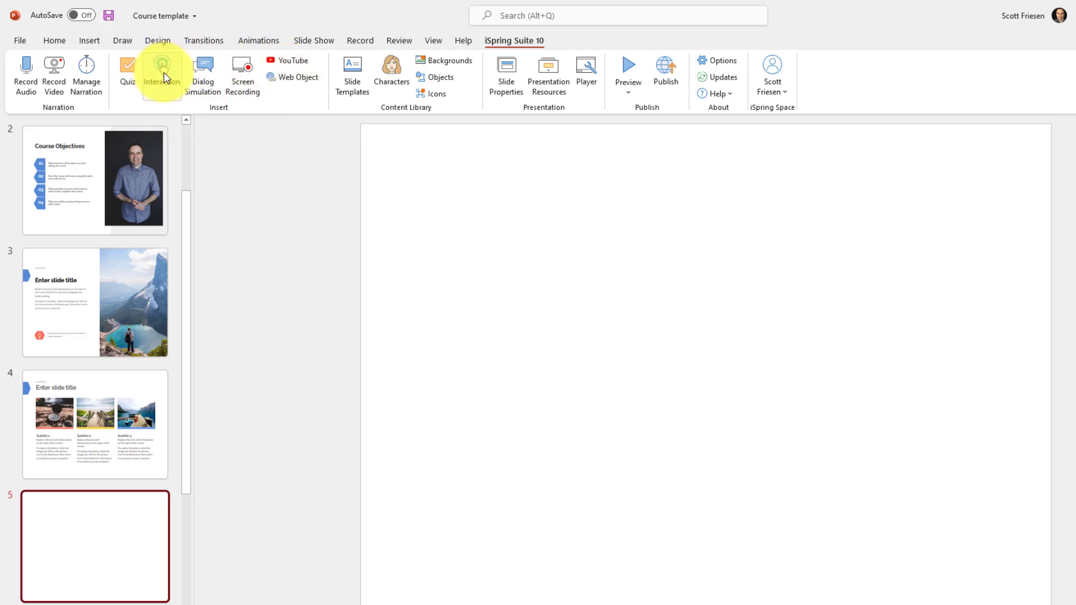
- Build a new Pyramid interaction with Lead, Guide, Listen and Understand levels, returning to the slides
left_click(164, 77)
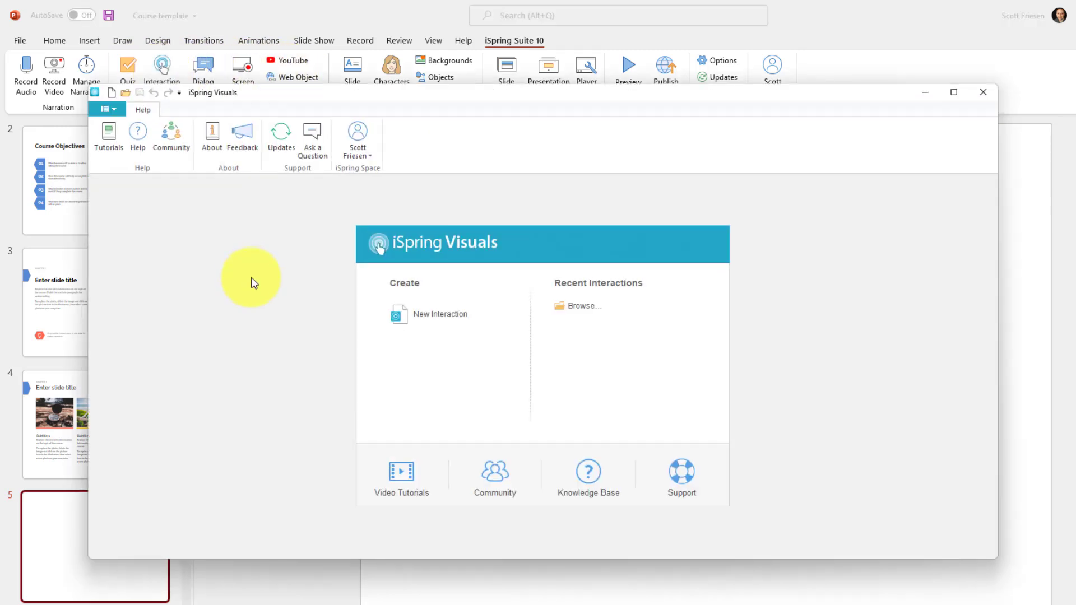
left_click(439, 316)
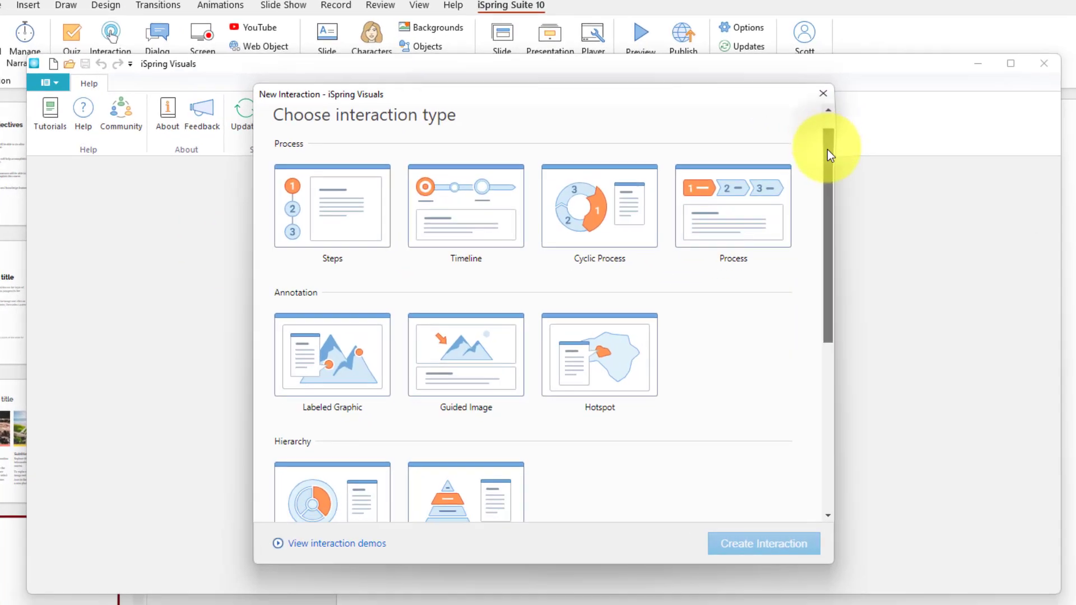
left_click_drag(794, 163, 835, 151)
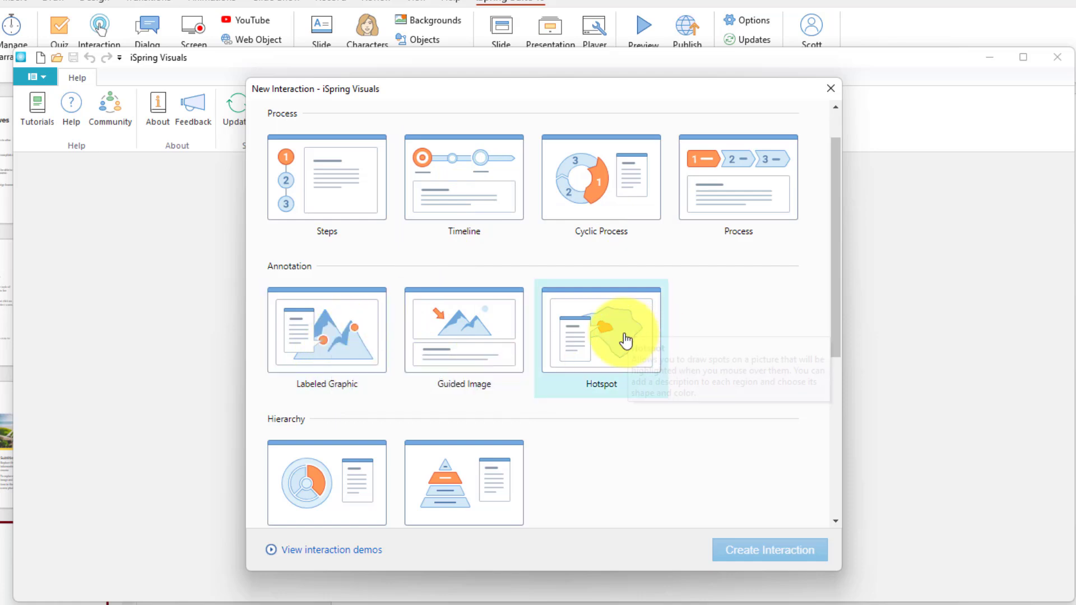
scroll(626, 340, "down", 4)
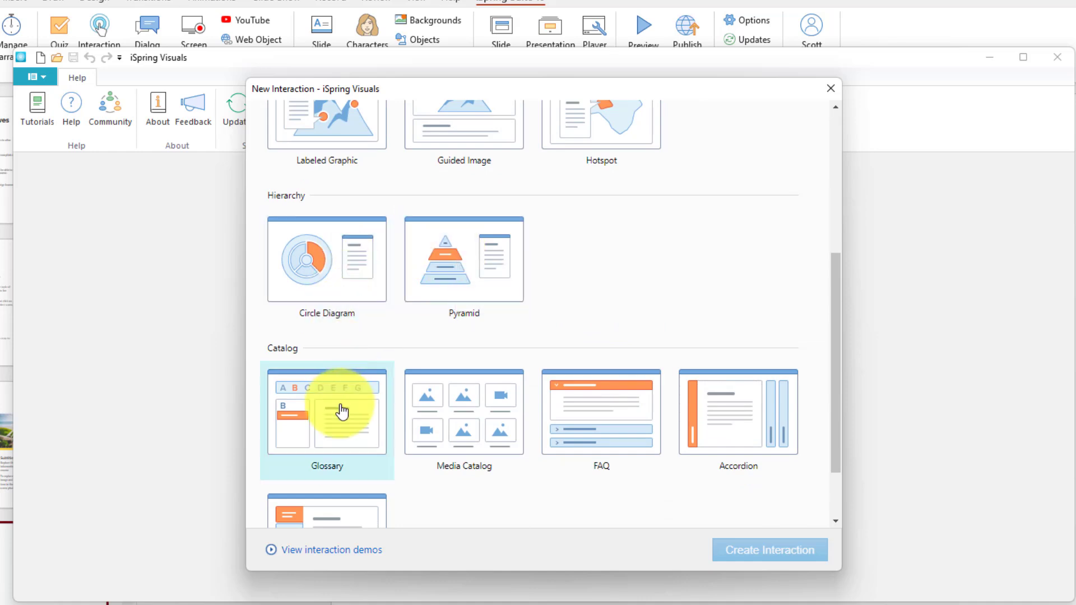
left_click(830, 88)
left_click(1057, 58)
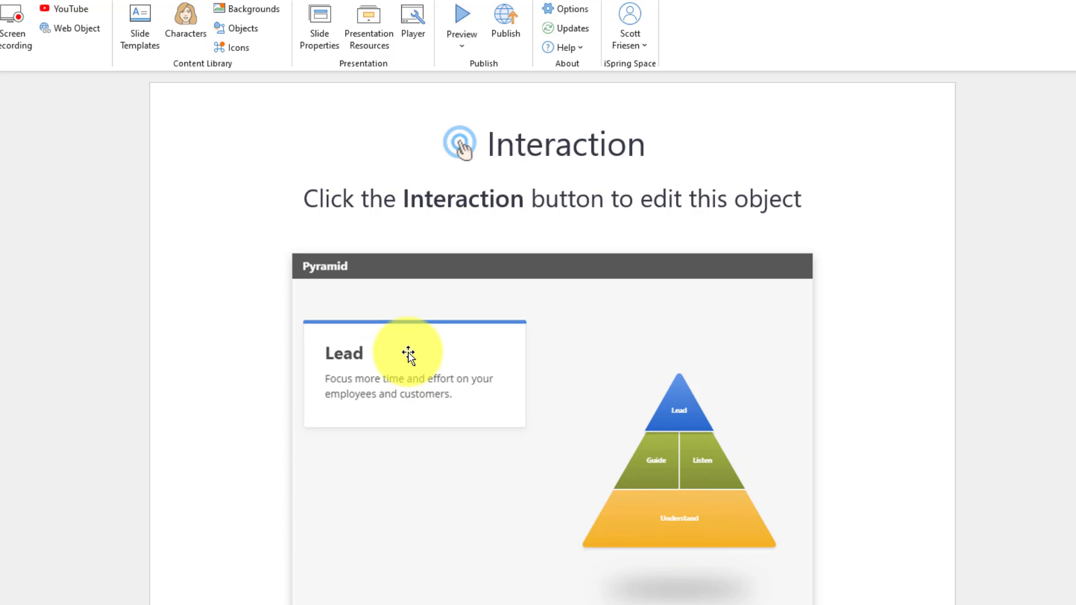
- Preview the course's Pyramid slide and check the Guide, Listen, Understand and Lead descriptions
left_click(458, 9)
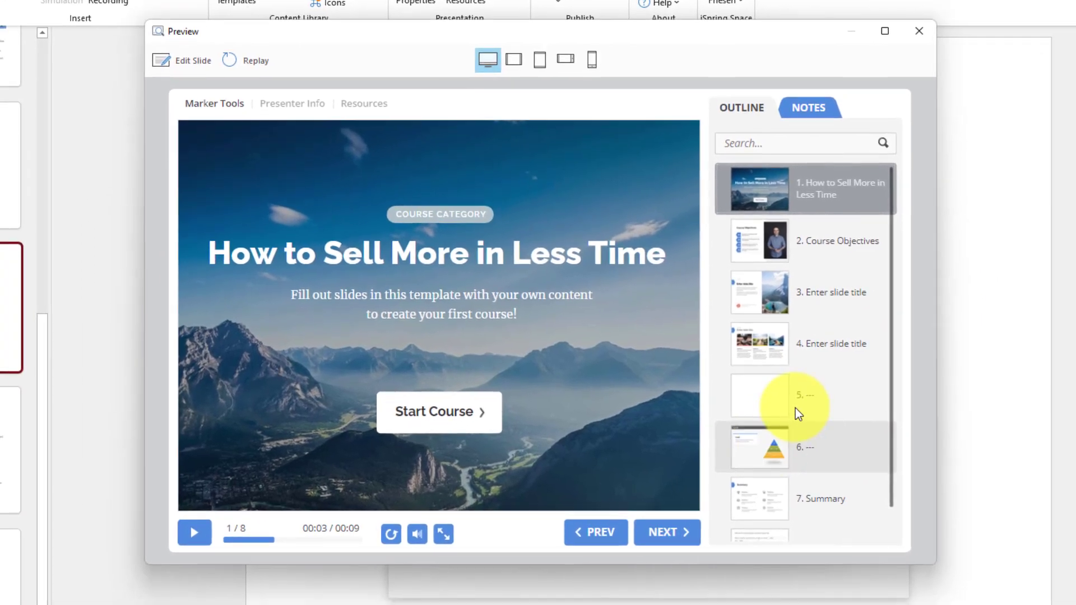
left_click(687, 496)
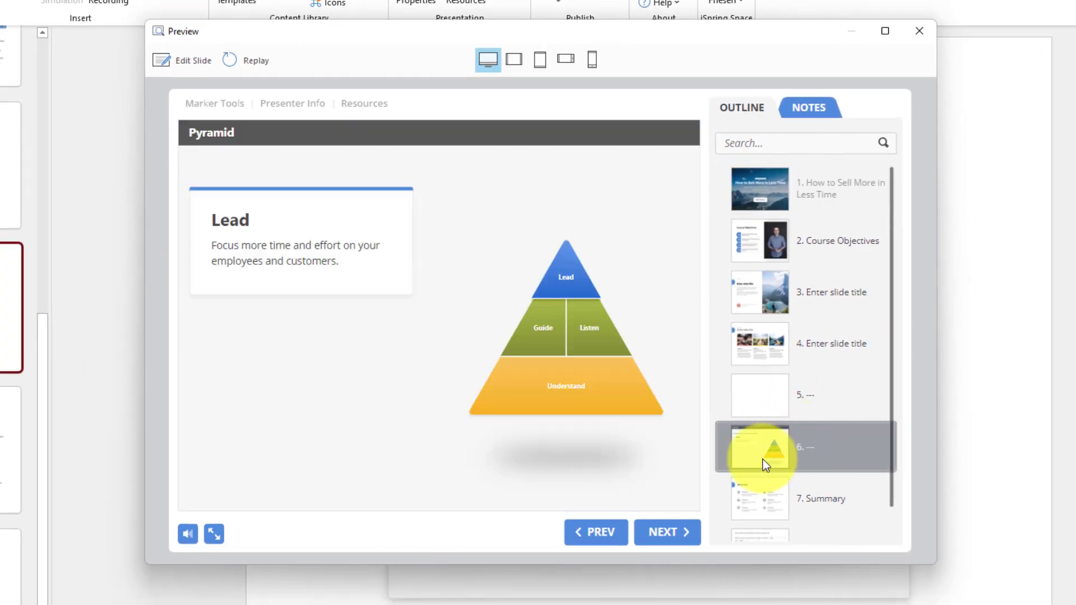
left_click(547, 331)
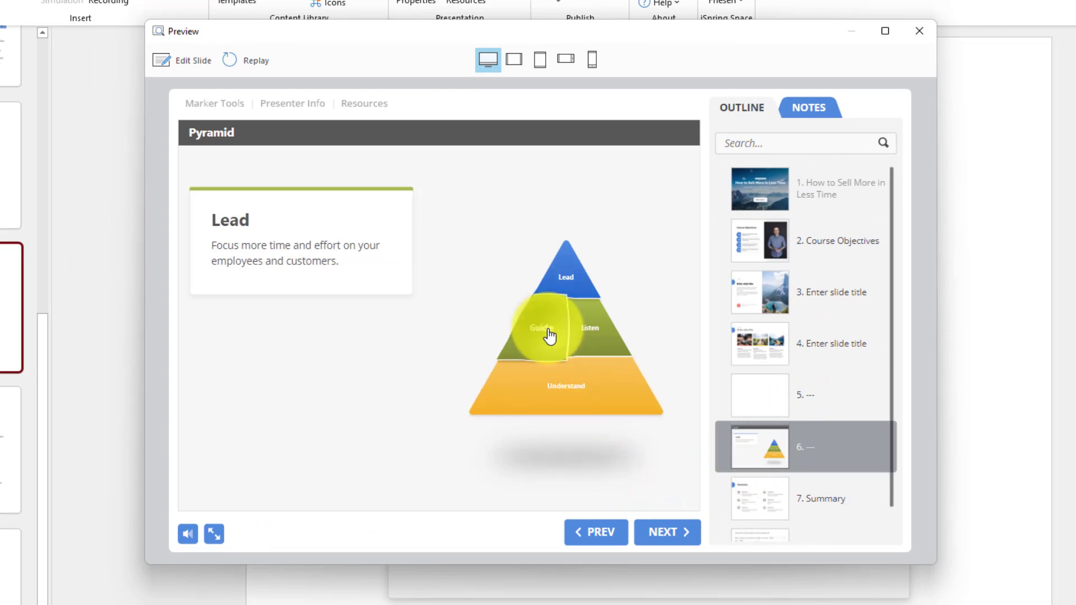
left_click(582, 322)
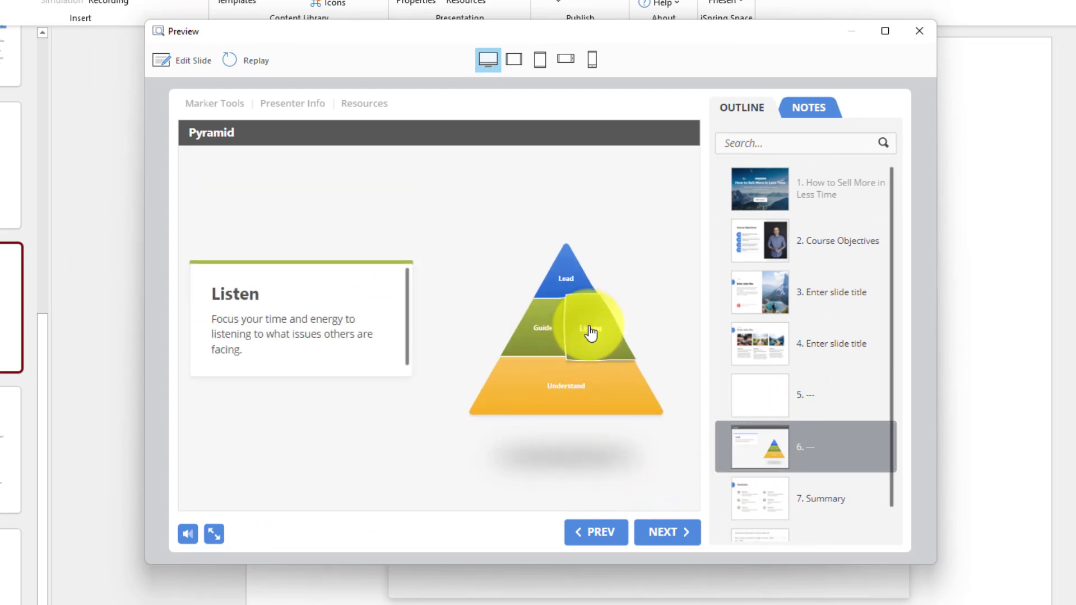
left_click(552, 399)
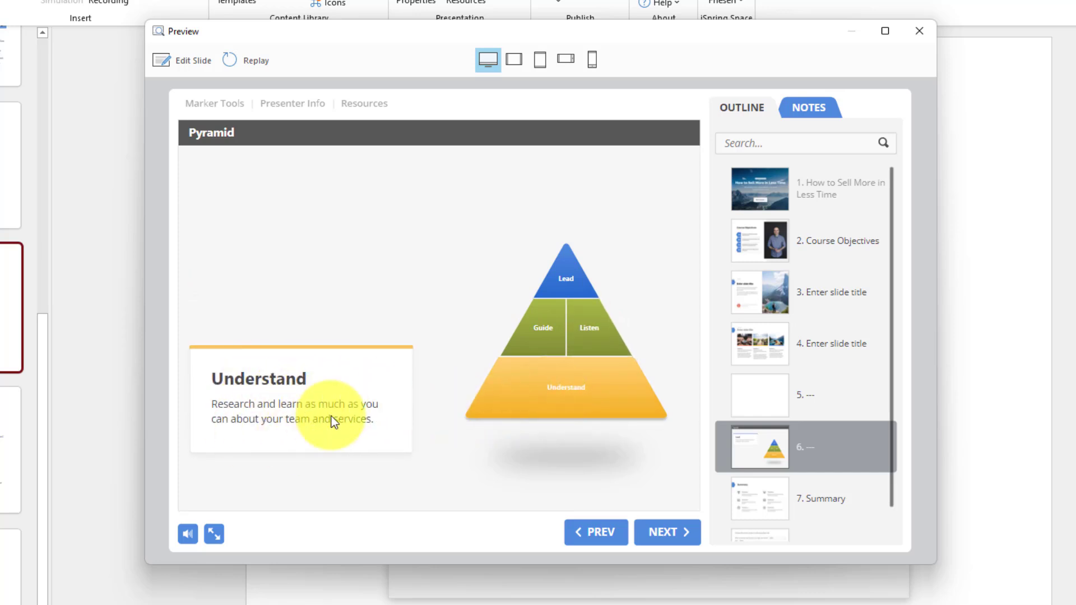
left_click(563, 283)
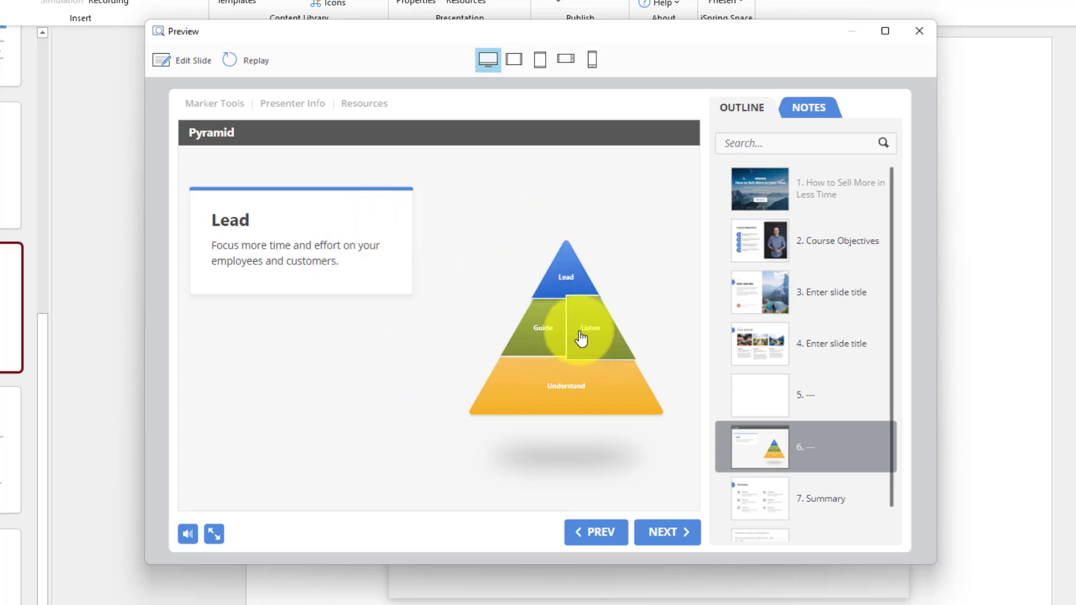
left_click(598, 336)
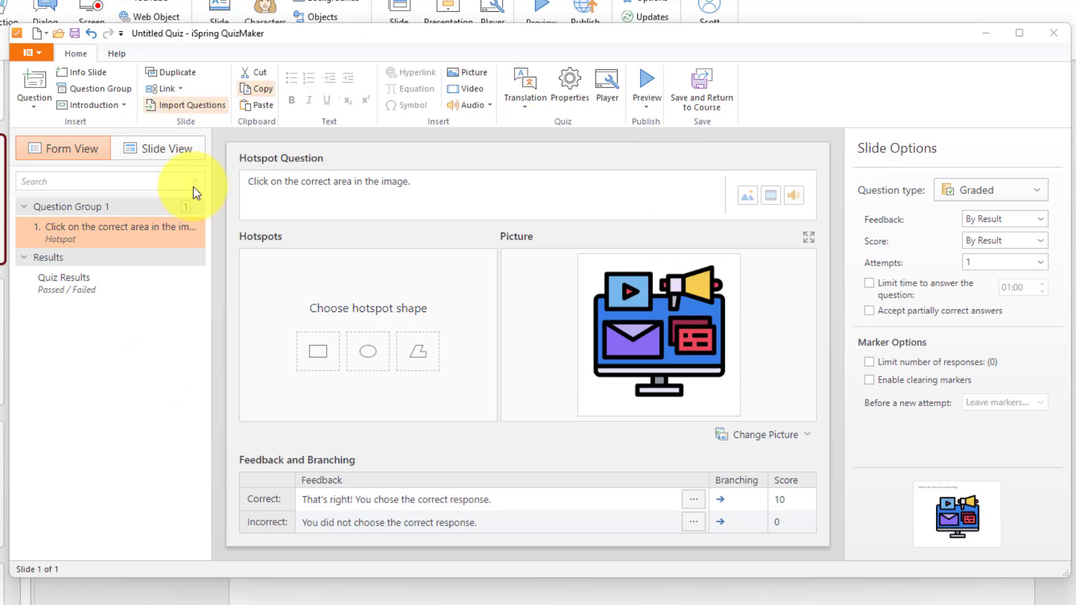
left_click(36, 84)
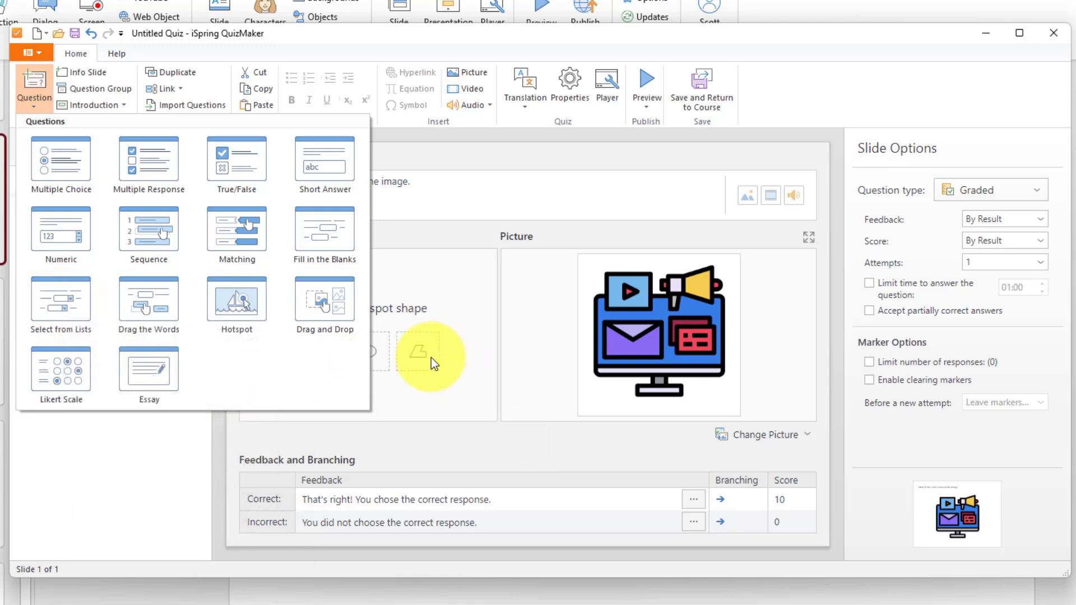
left_click(532, 166)
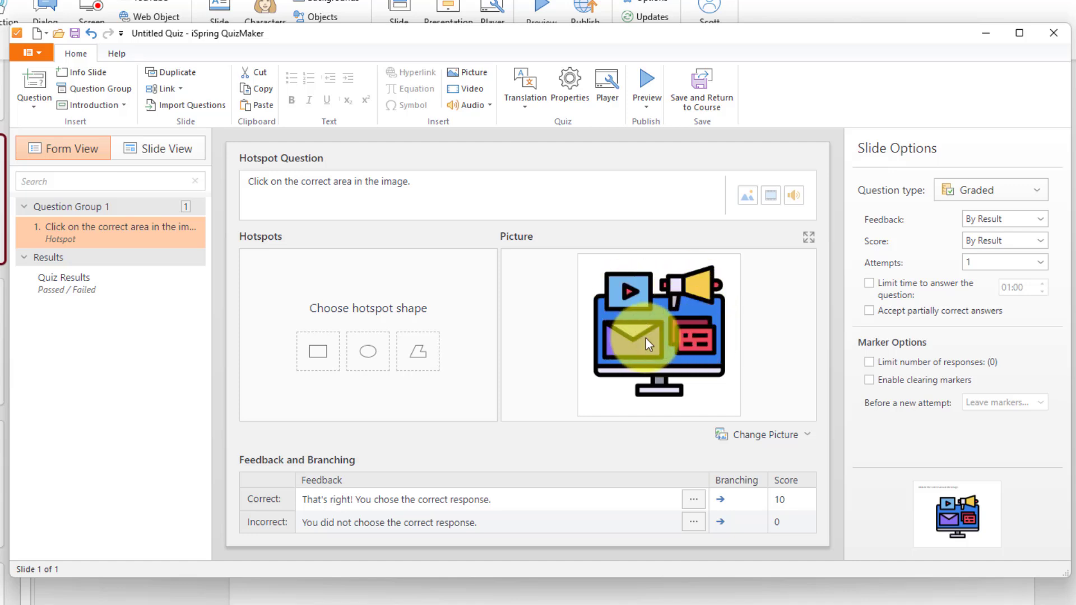
- Change the question to 'Please select the Play icon from the image below.' and mark the Play icon with a rectangle hotspot
left_click_drag(432, 180, 120, 183)
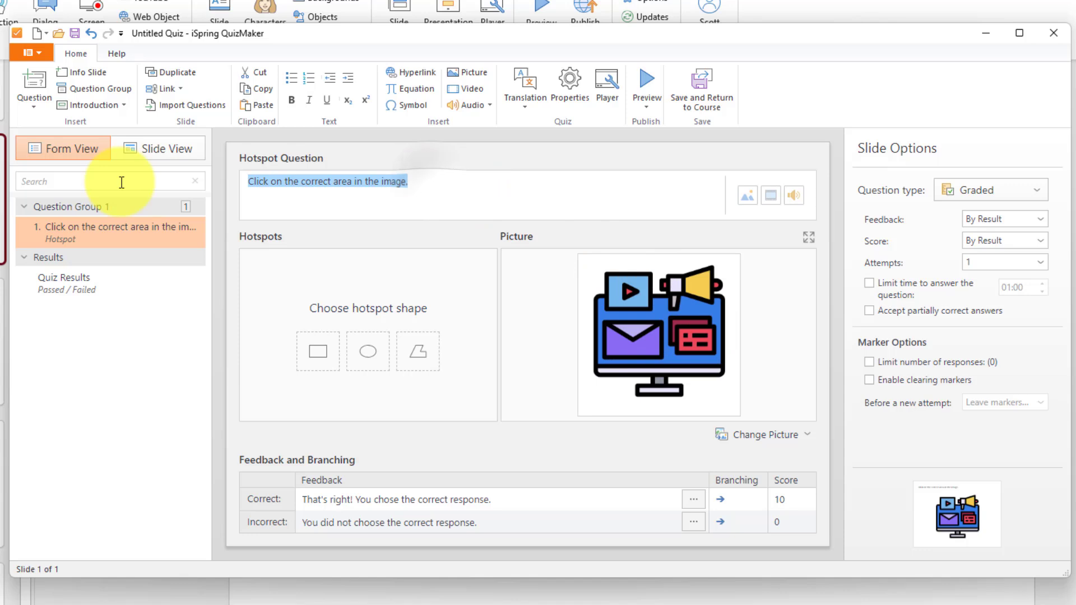
type("Please sel")
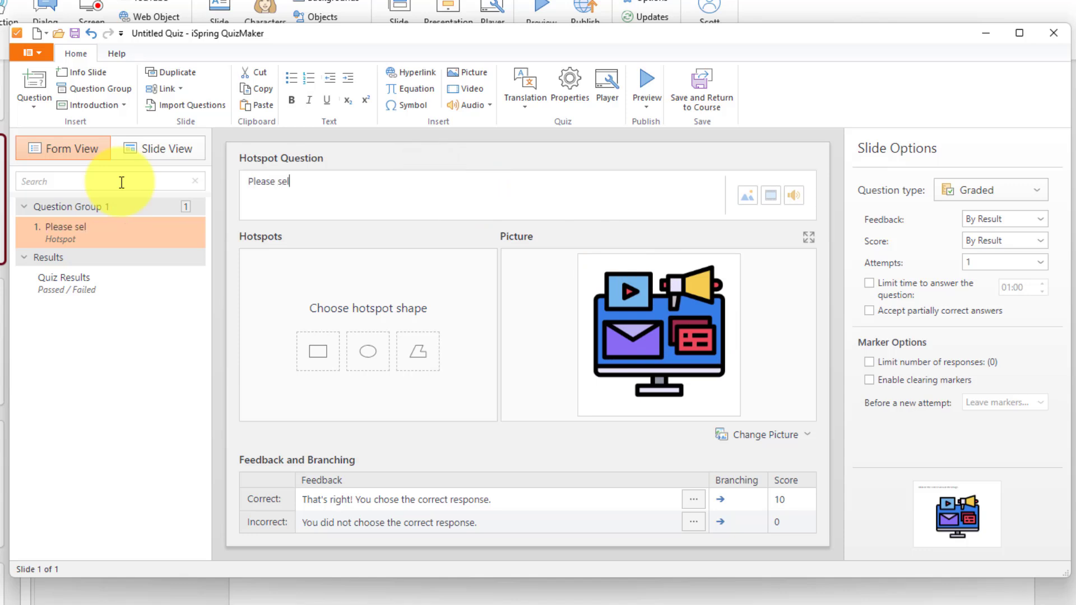
type("ect the Play ")
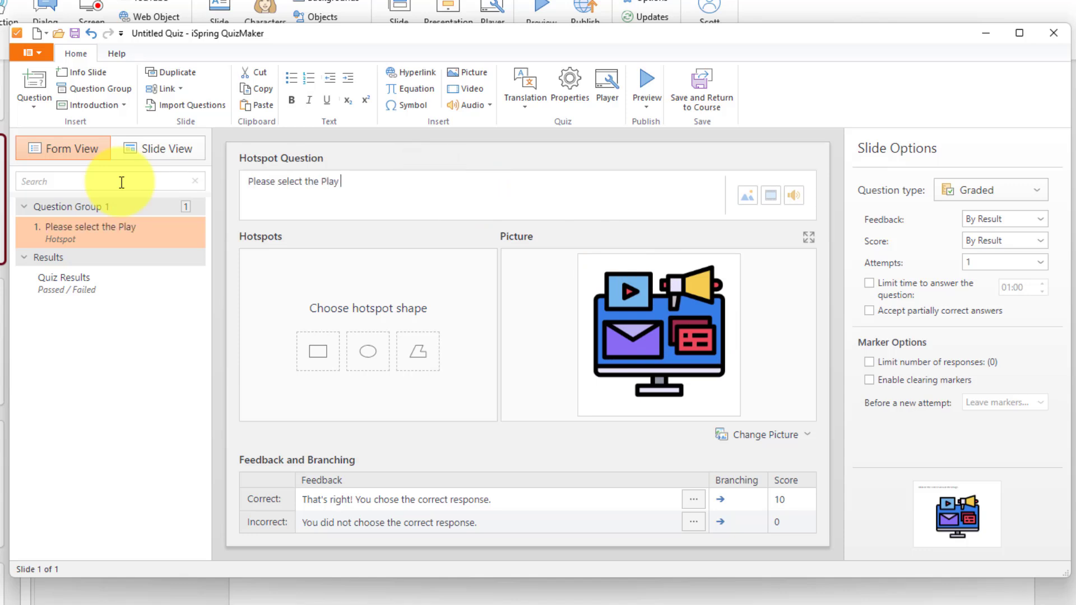
type("icon from the image below.")
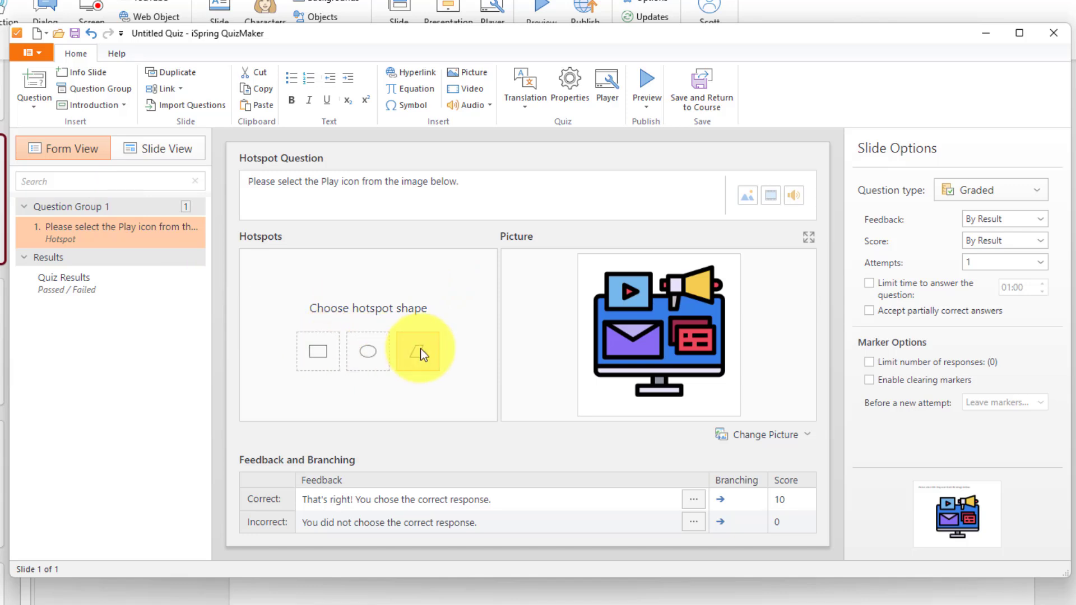
left_click(313, 352)
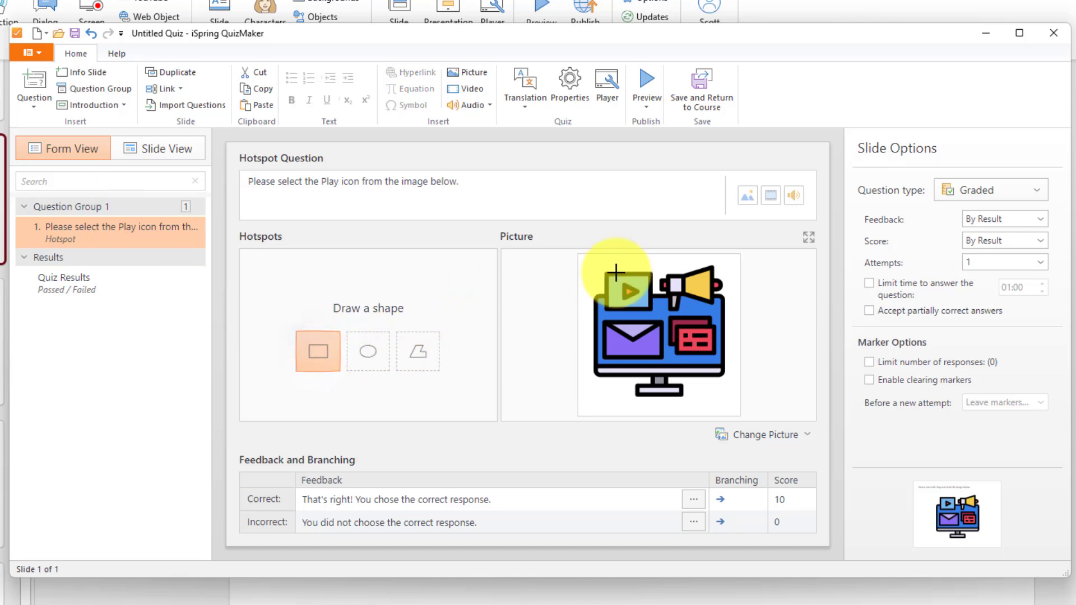
left_click_drag(603, 272, 653, 310)
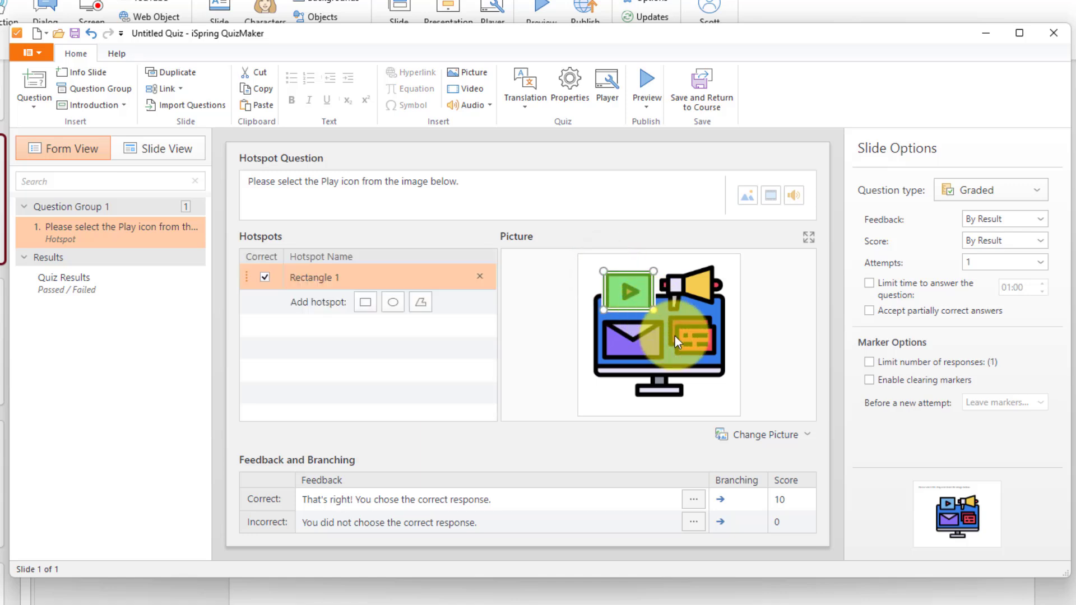
left_click(796, 343)
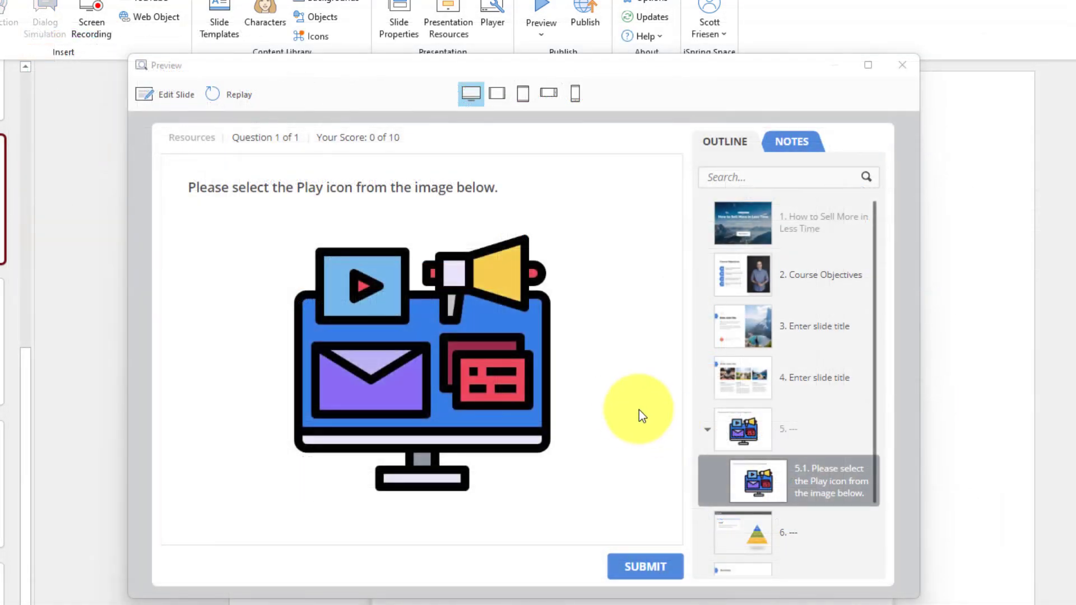
- Answer the hotspot question wrongly with the megaphone, then replay, select the Play icon and view results
left_click(486, 275)
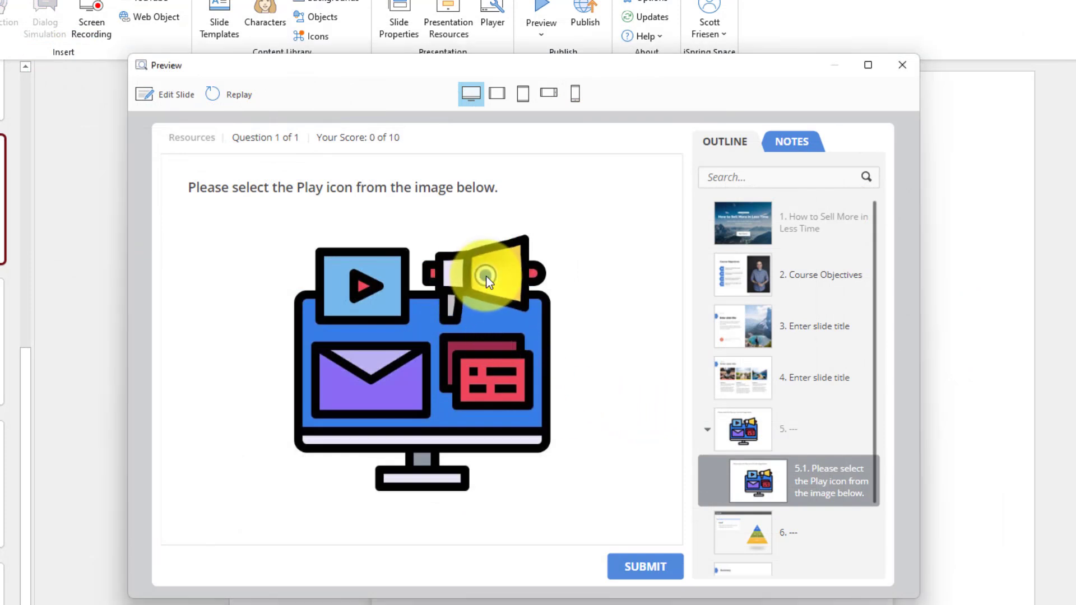
left_click(652, 563)
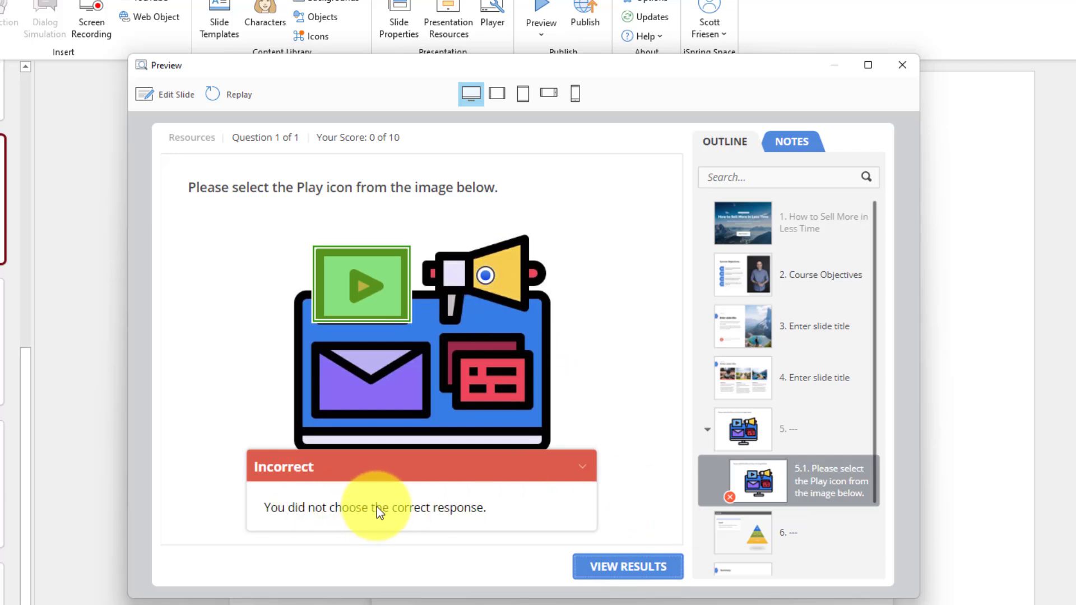
left_click(244, 100)
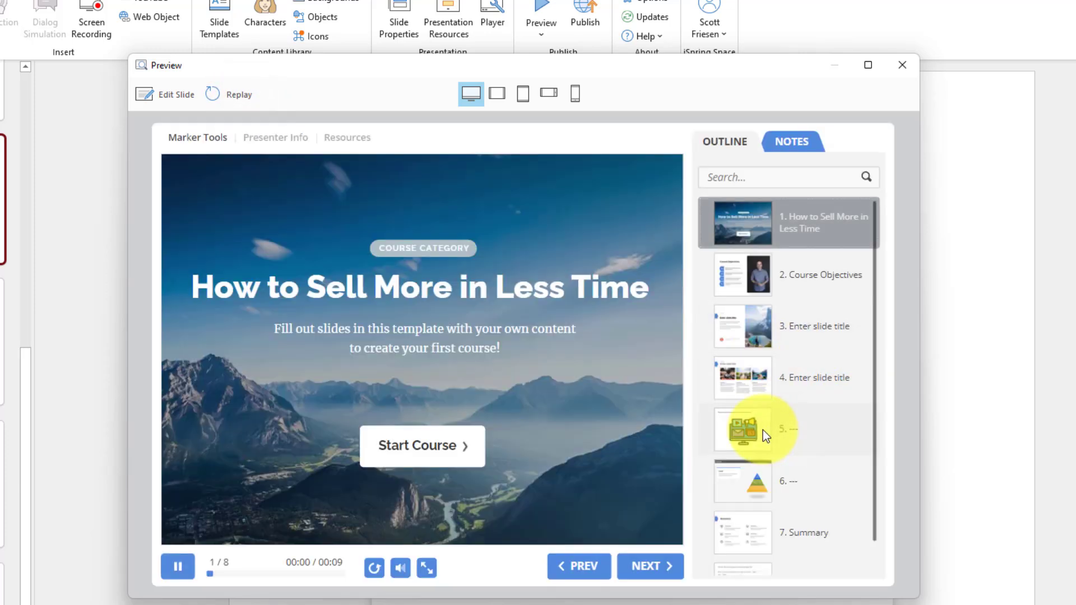
left_click(762, 429)
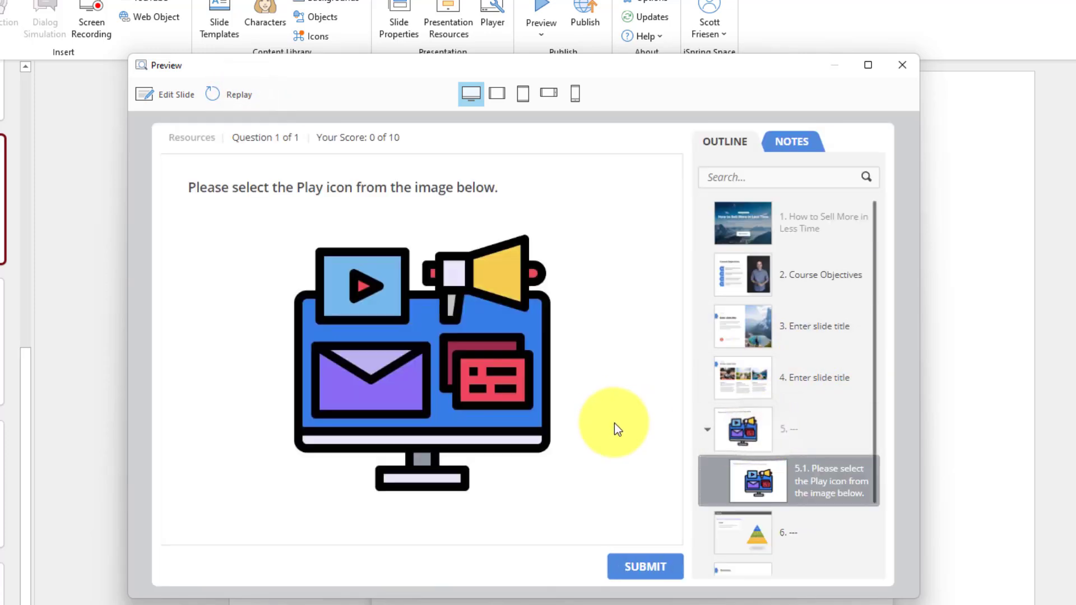
left_click(366, 289)
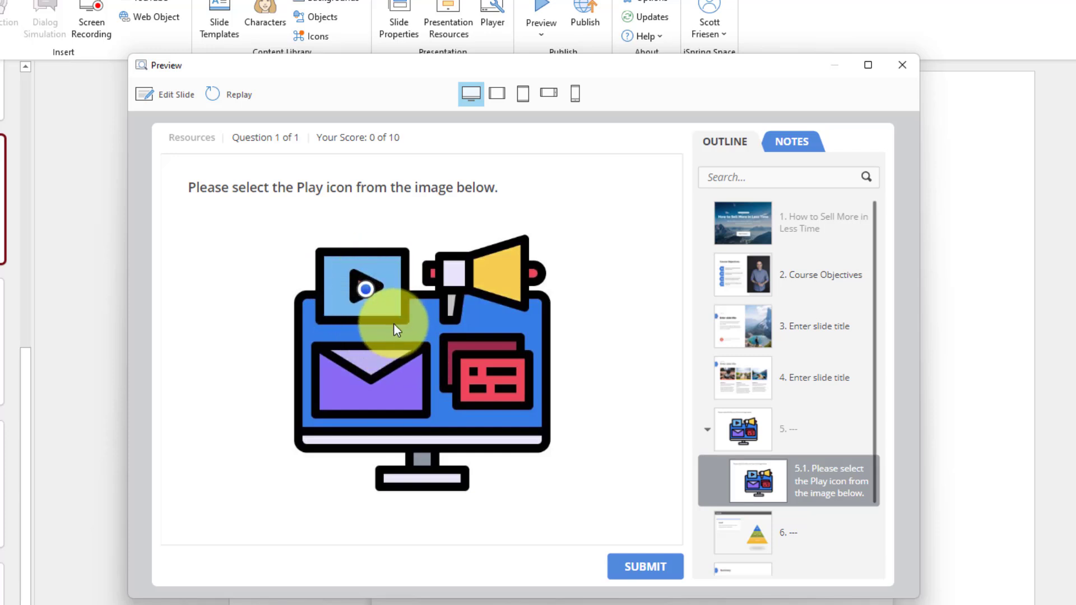
left_click(639, 567)
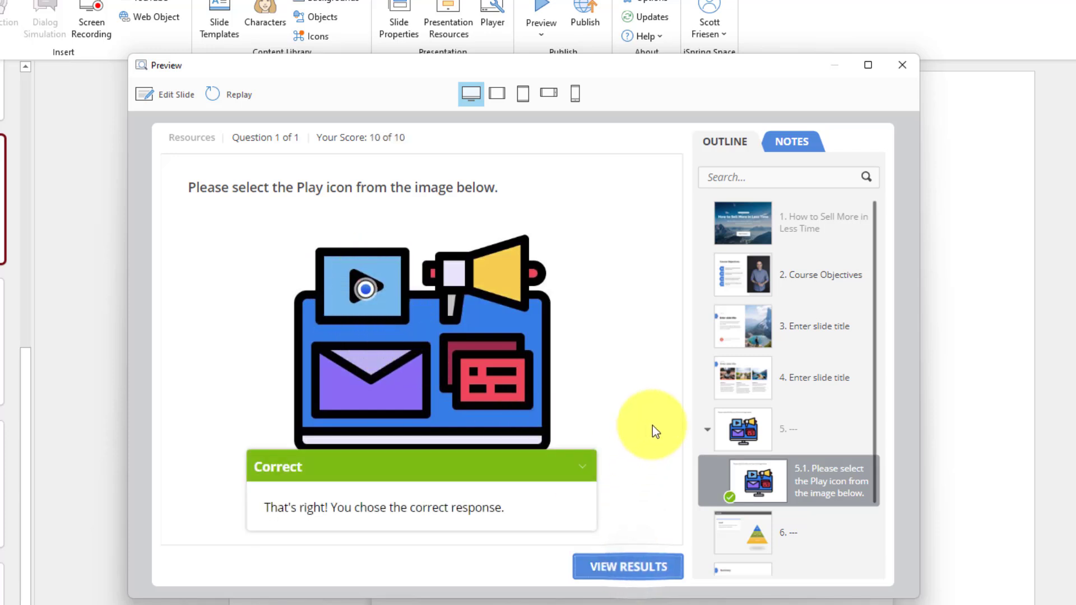
left_click(639, 566)
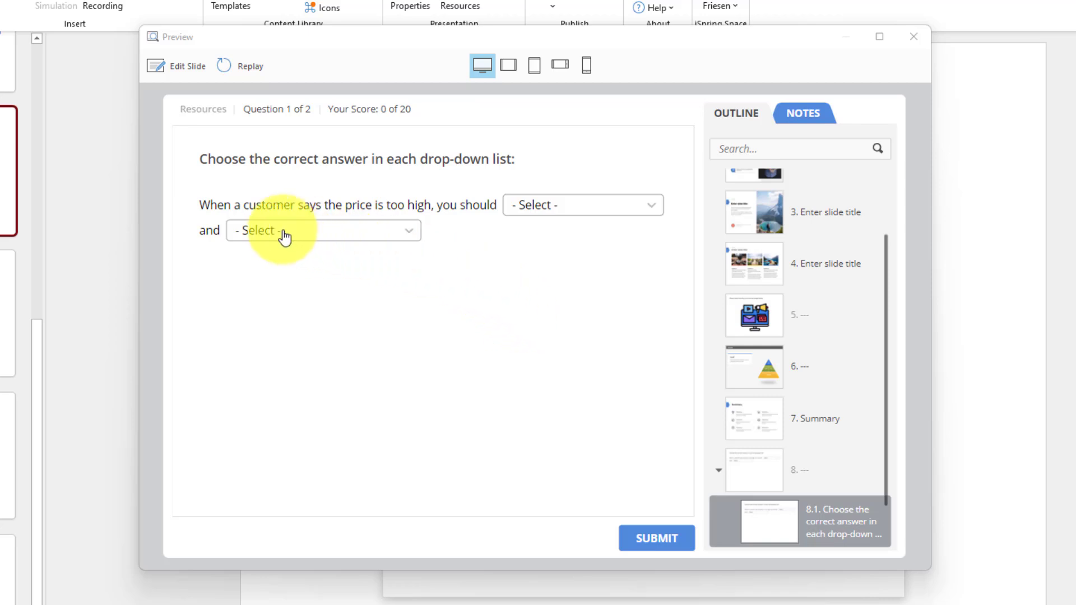
- Fill the drop-downs with 'tell them to get lost' and 'give them a discount coupon' and submit
left_click(610, 210)
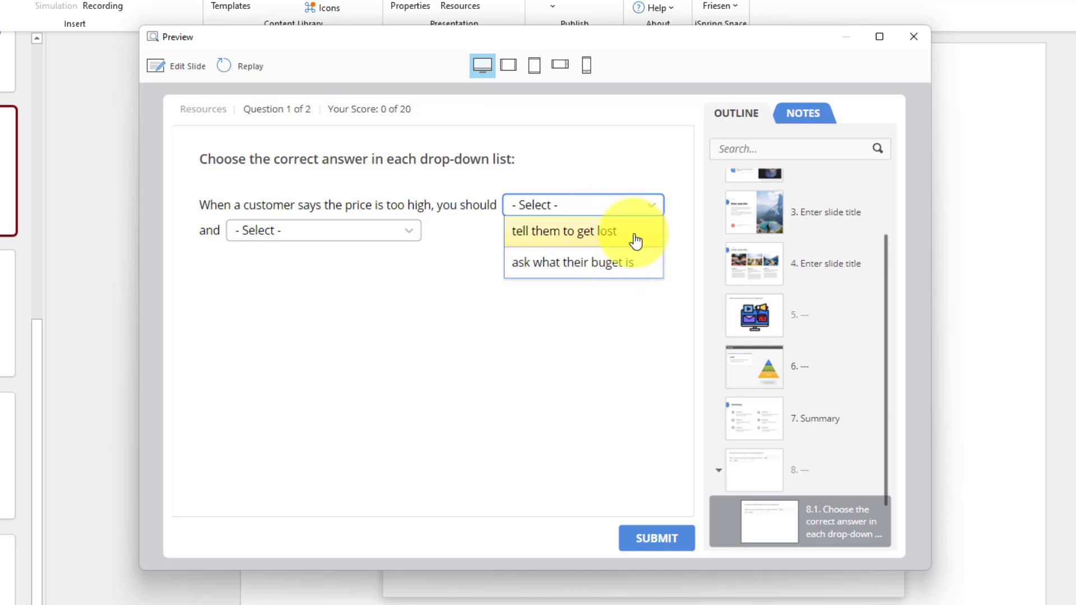
left_click(626, 235)
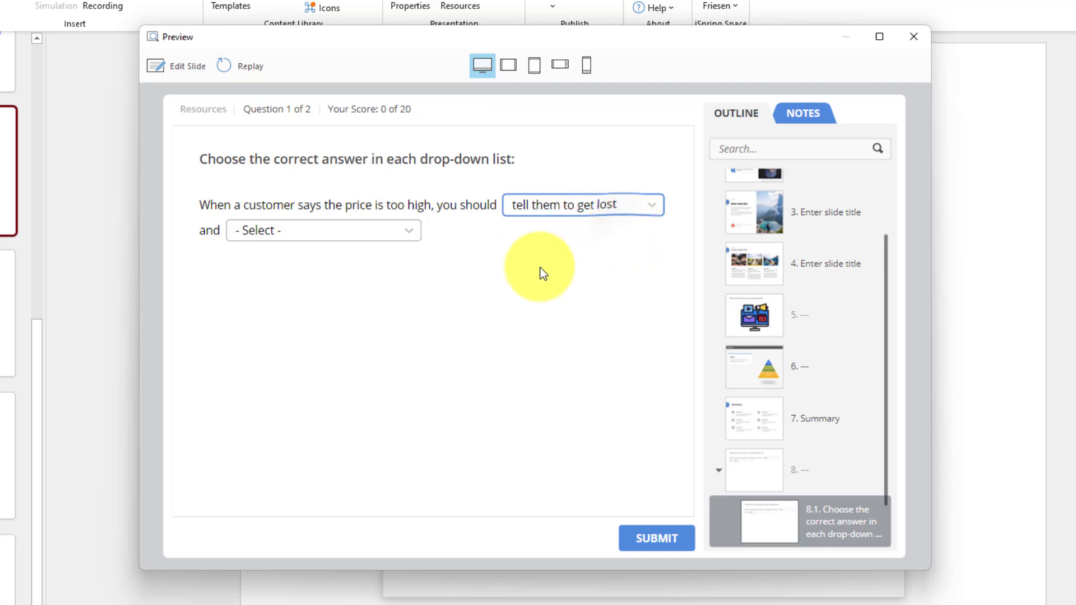
left_click(351, 236)
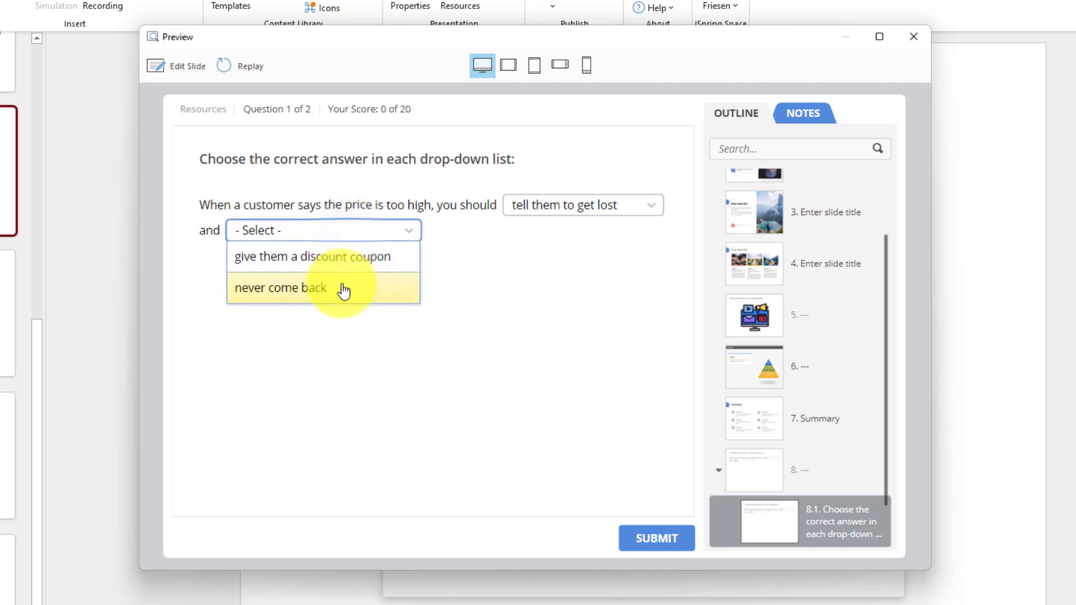
left_click(351, 261)
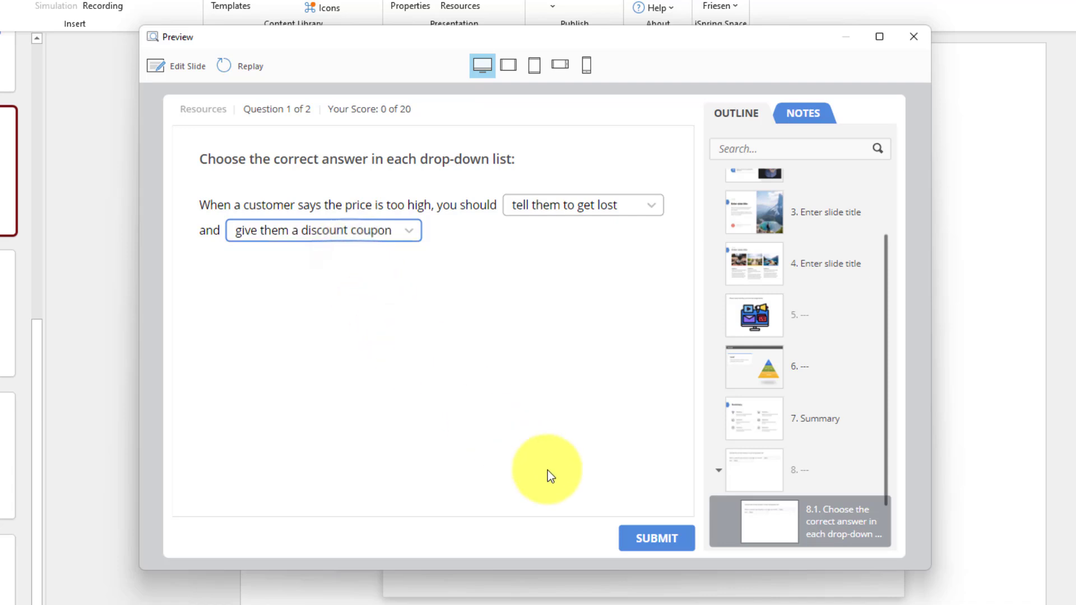
left_click(645, 538)
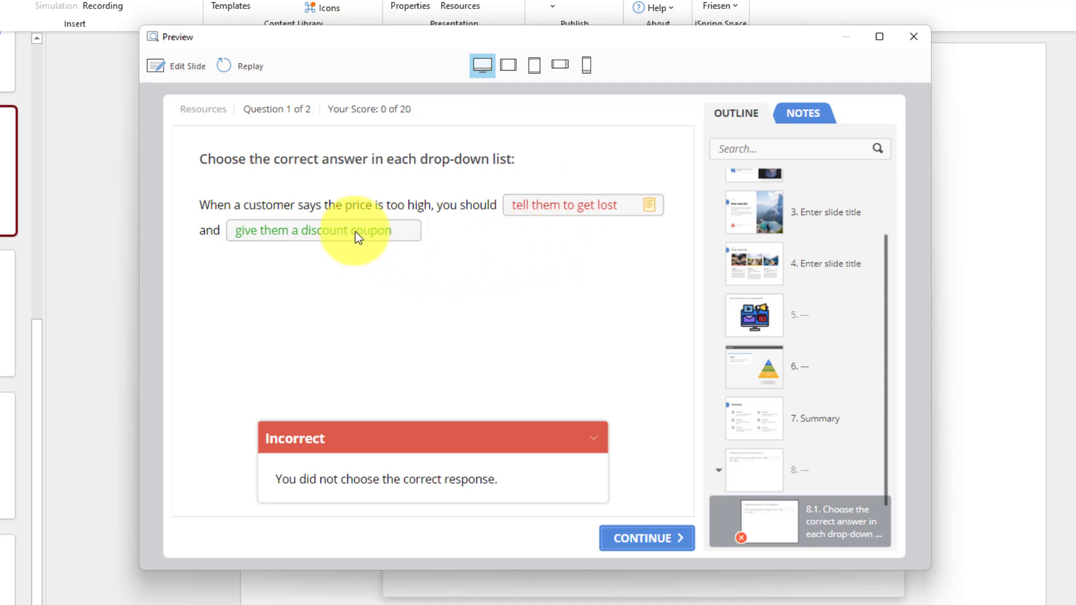
mouse_move(548, 216)
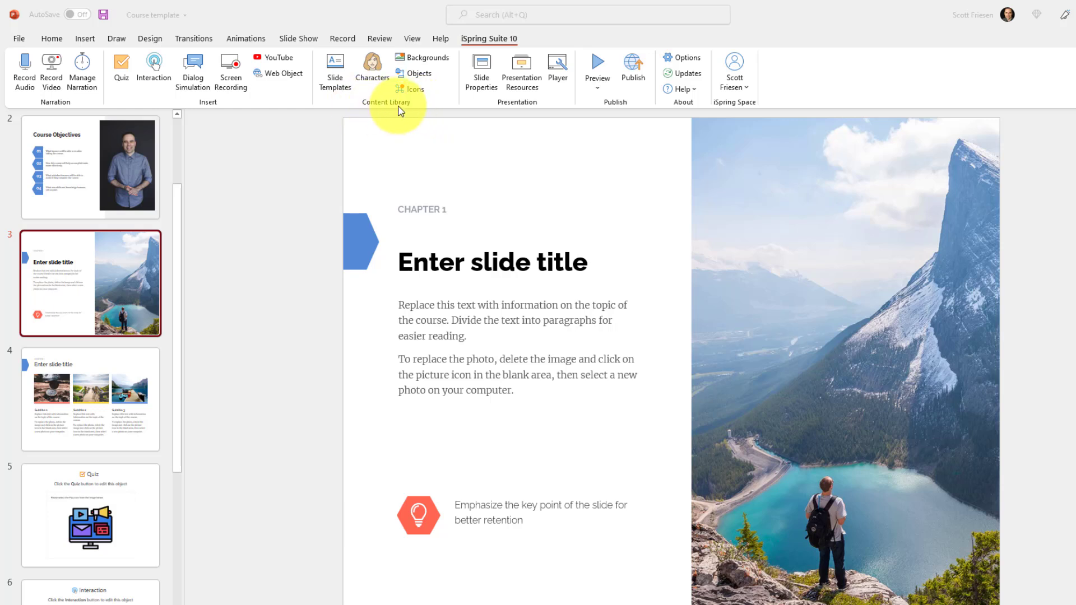
- Open the iSpring Characters library and scroll through the available characters
left_click(372, 66)
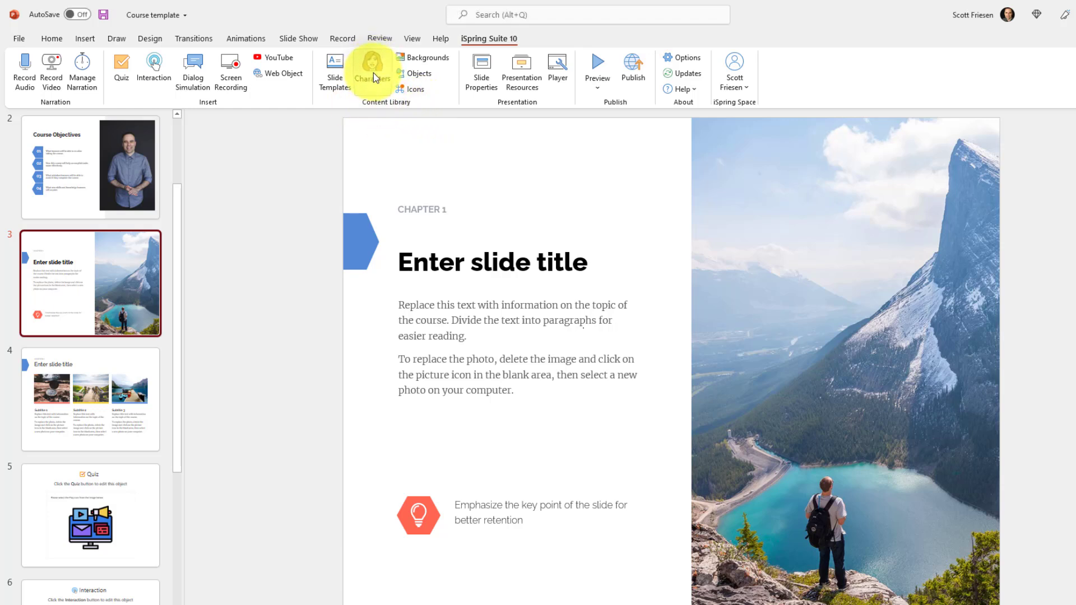
left_click(374, 65)
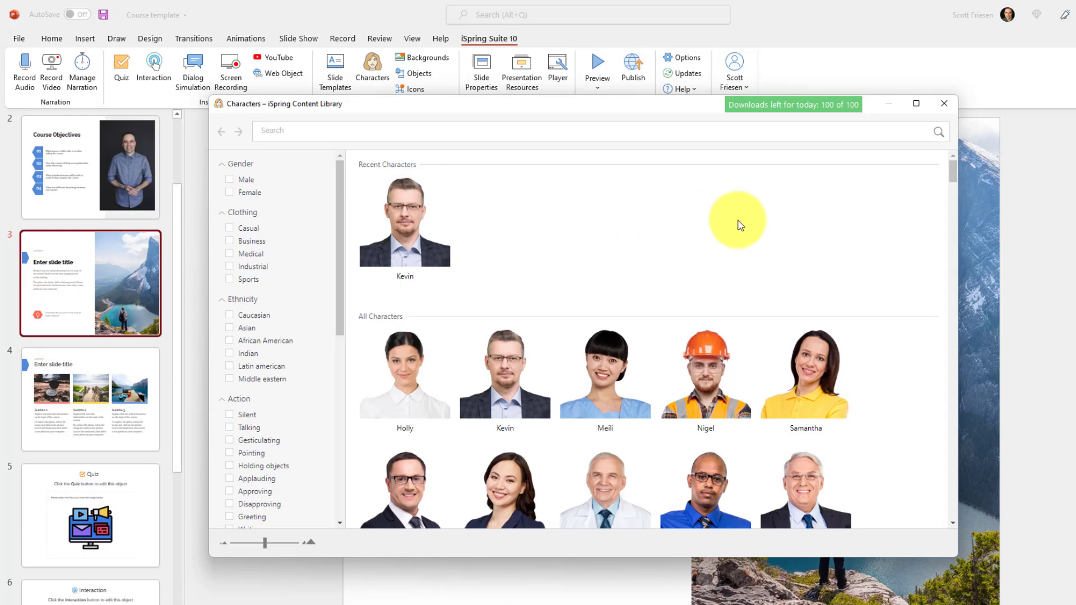
scroll(738, 224, "down", 9)
scroll(739, 226, "down", 7)
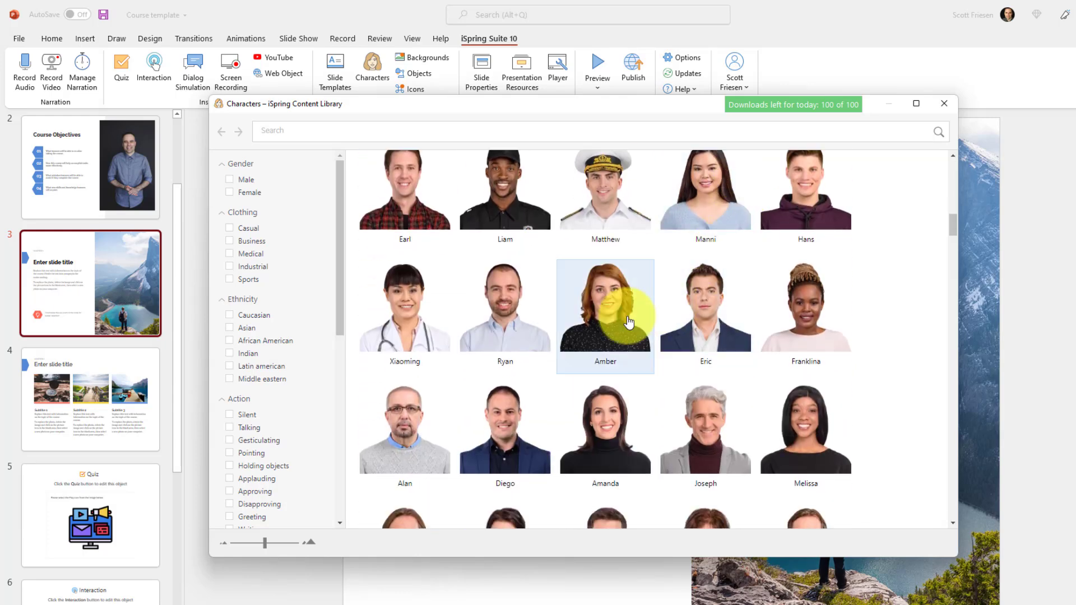
scroll(503, 250, "up", 15)
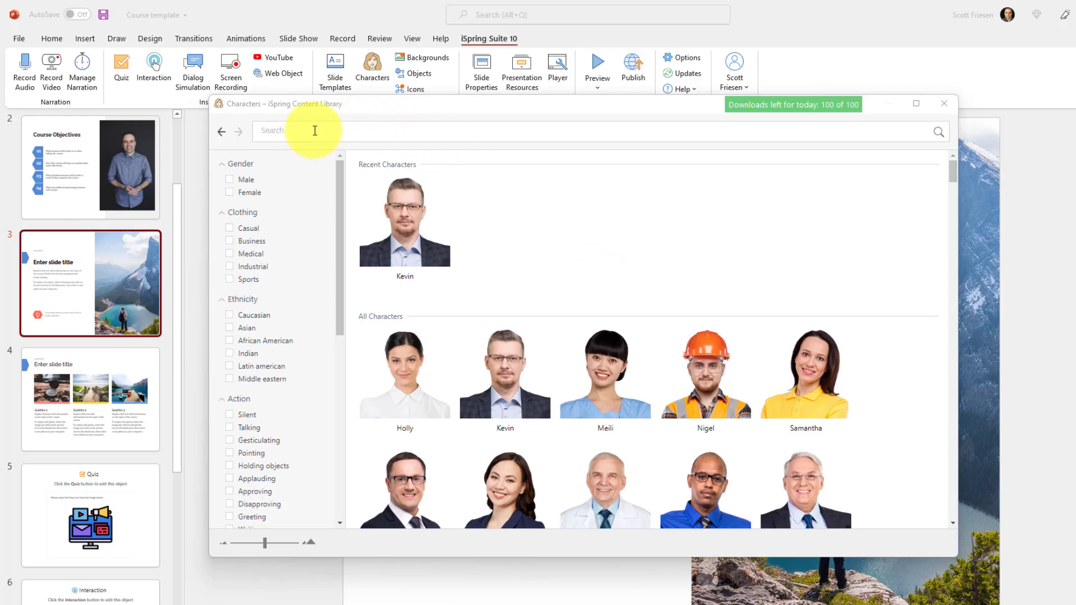
- Filter characters to Business, Straight and Laughing, and insert the man leaning on a desk
left_click(232, 244)
scroll(273, 347, "down", 3)
scroll(273, 344, "down", 2)
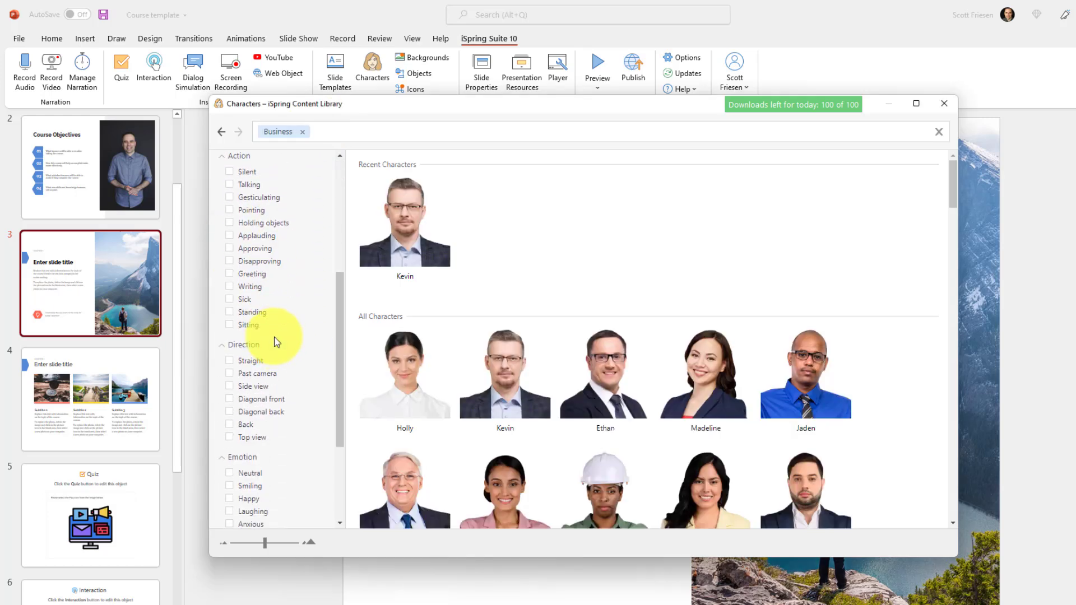
left_click(248, 363)
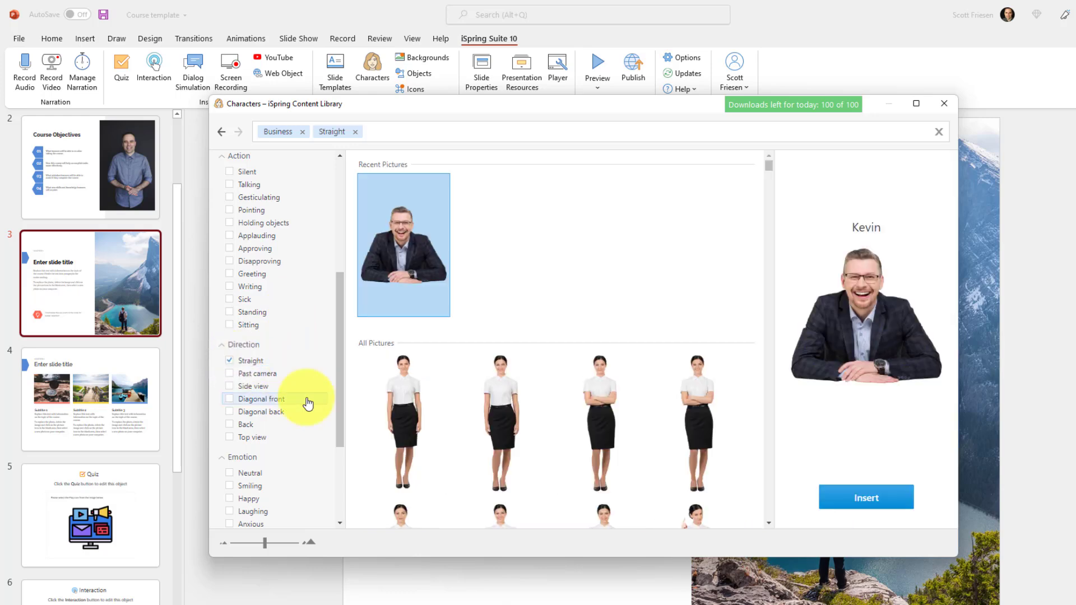
scroll(308, 403, "down", 3)
left_click(232, 359)
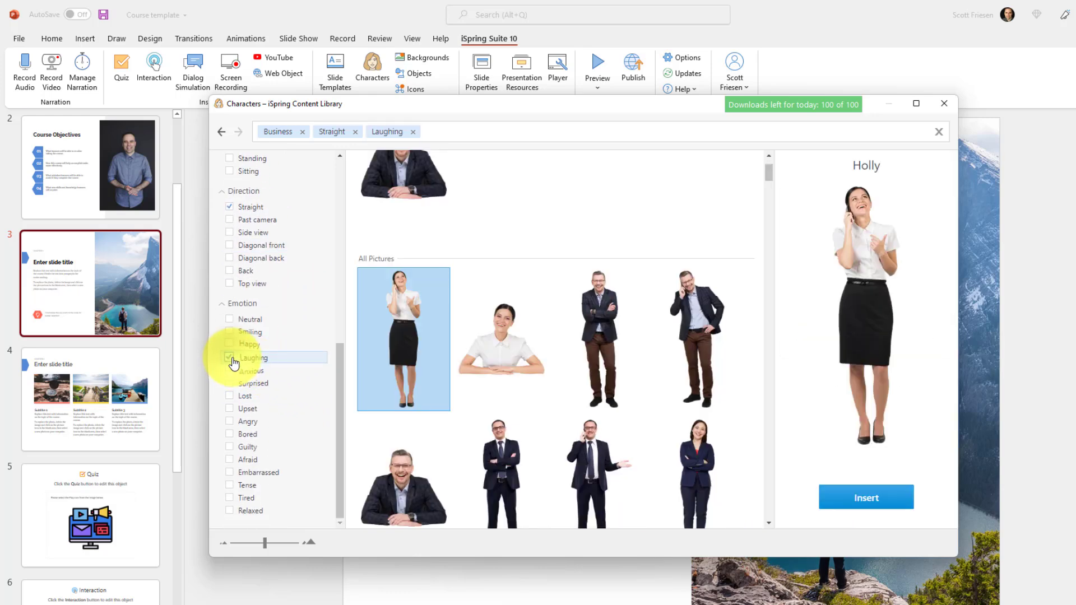
scroll(629, 380, "down", 5)
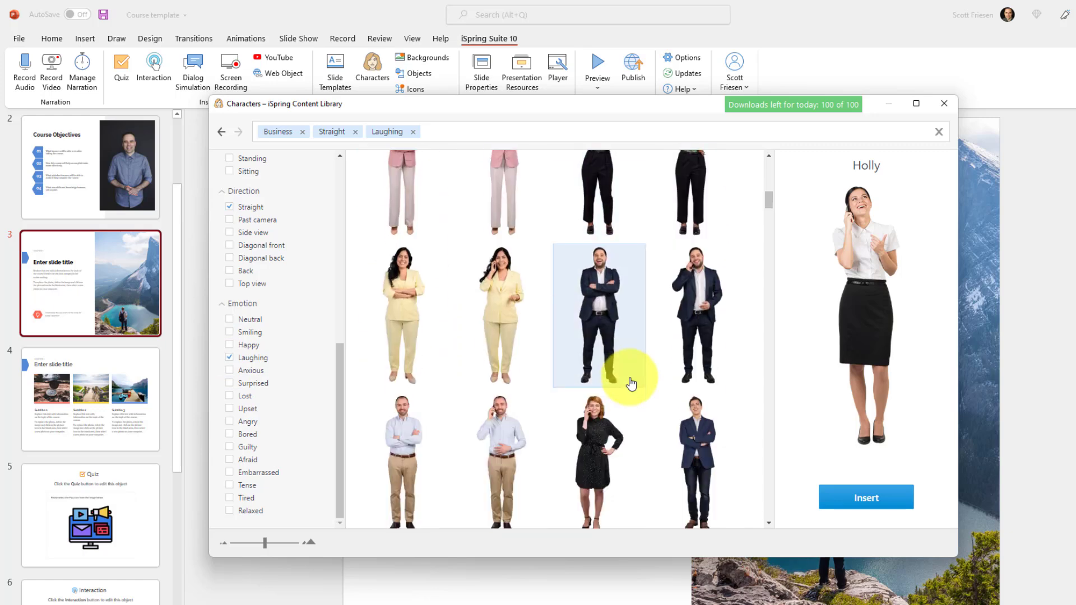
scroll(630, 383, "down", 10)
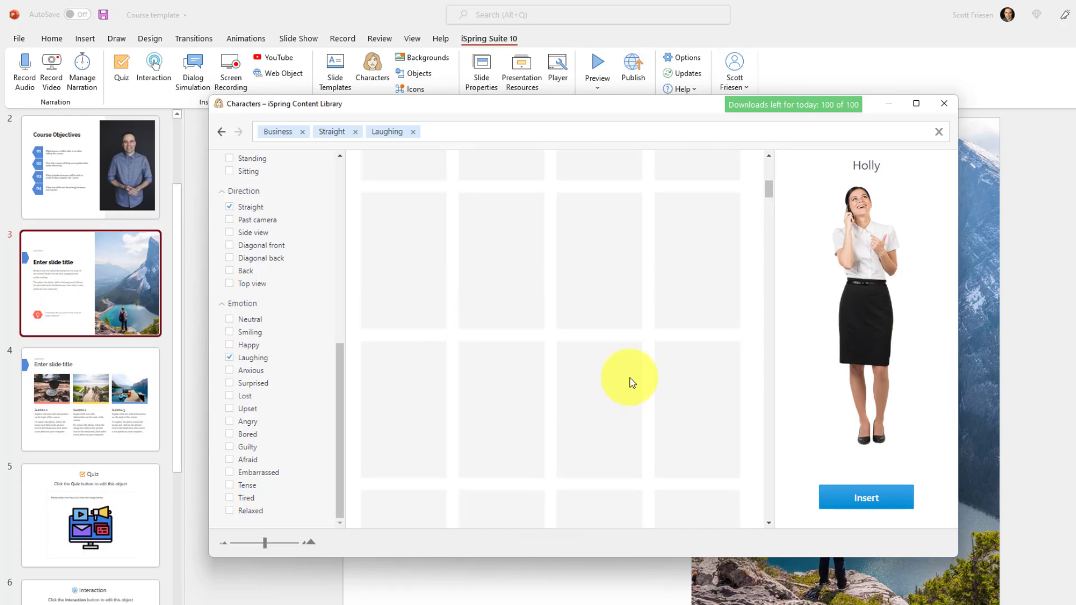
scroll(632, 383, "up", 10)
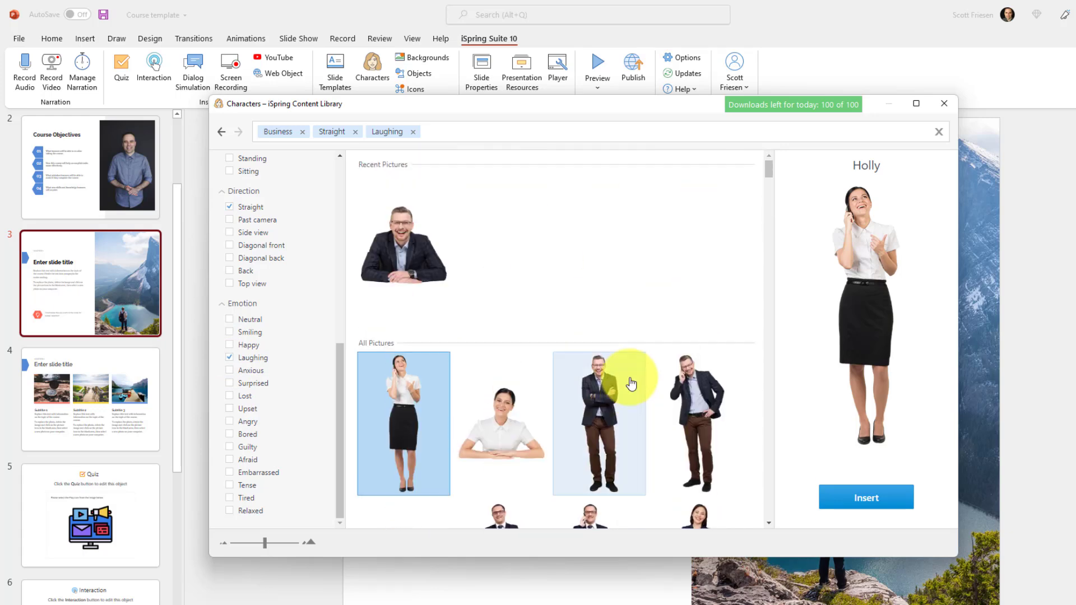
left_click(404, 249)
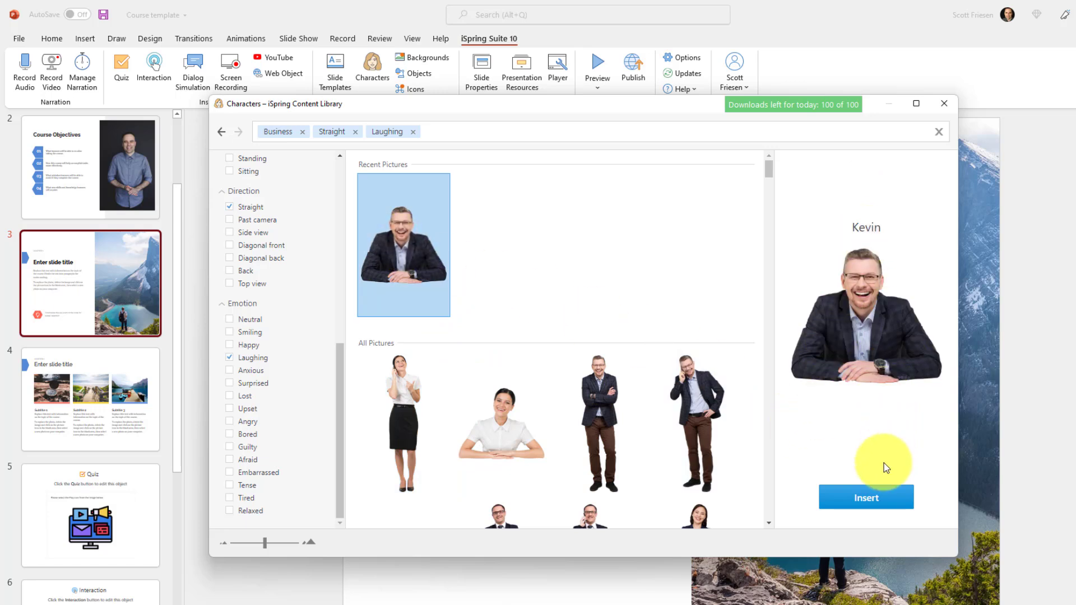
left_click(871, 496)
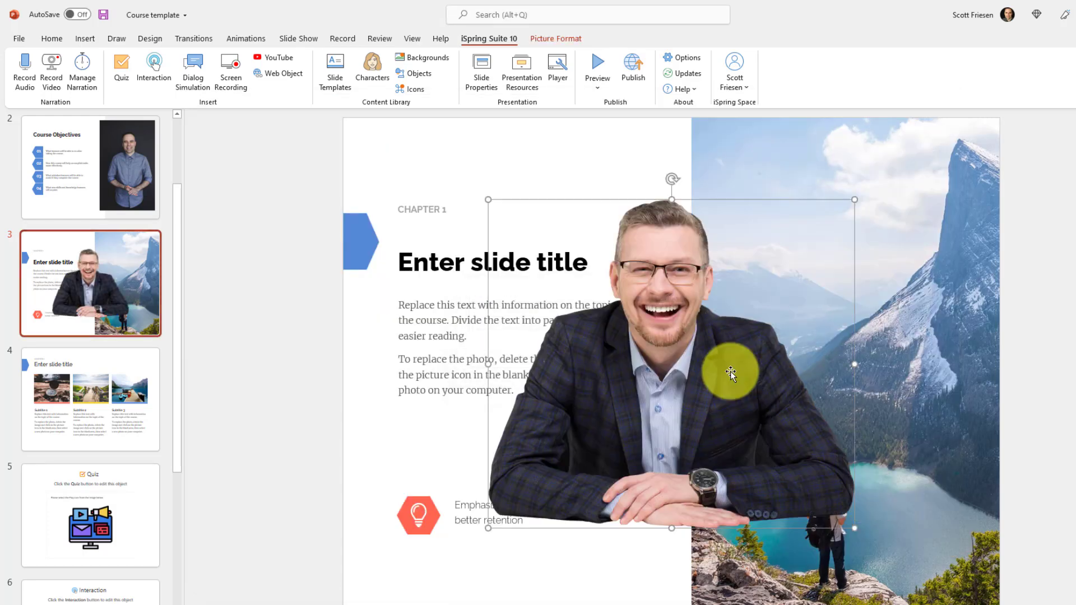
- Move the laughing businessman to the right of slide 3 and delete the mountain photo behind him
left_click_drag(731, 371, 802, 308)
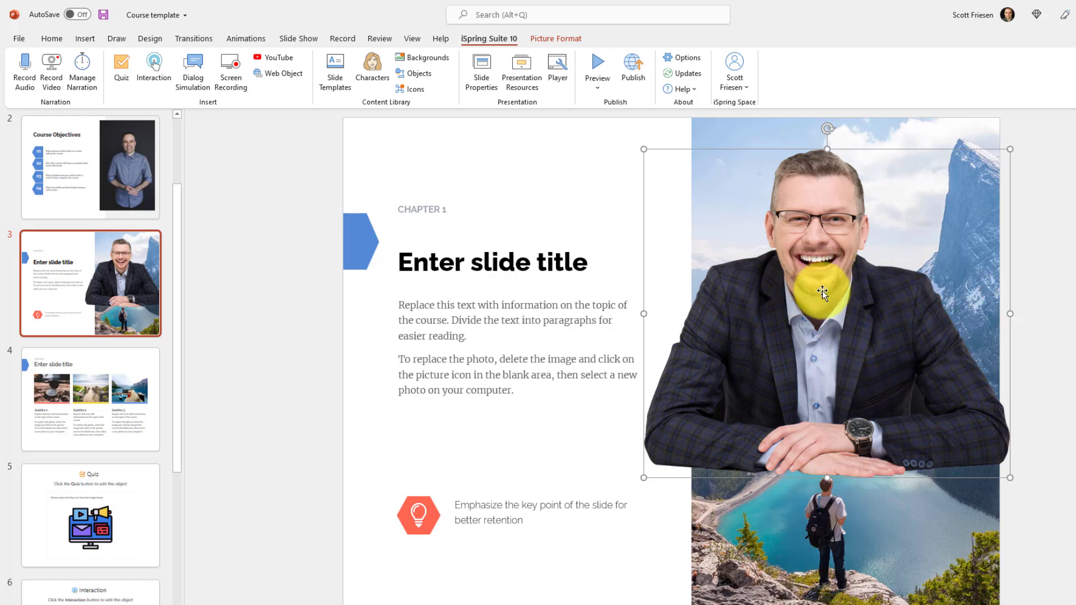
left_click(910, 126)
key("Delete")
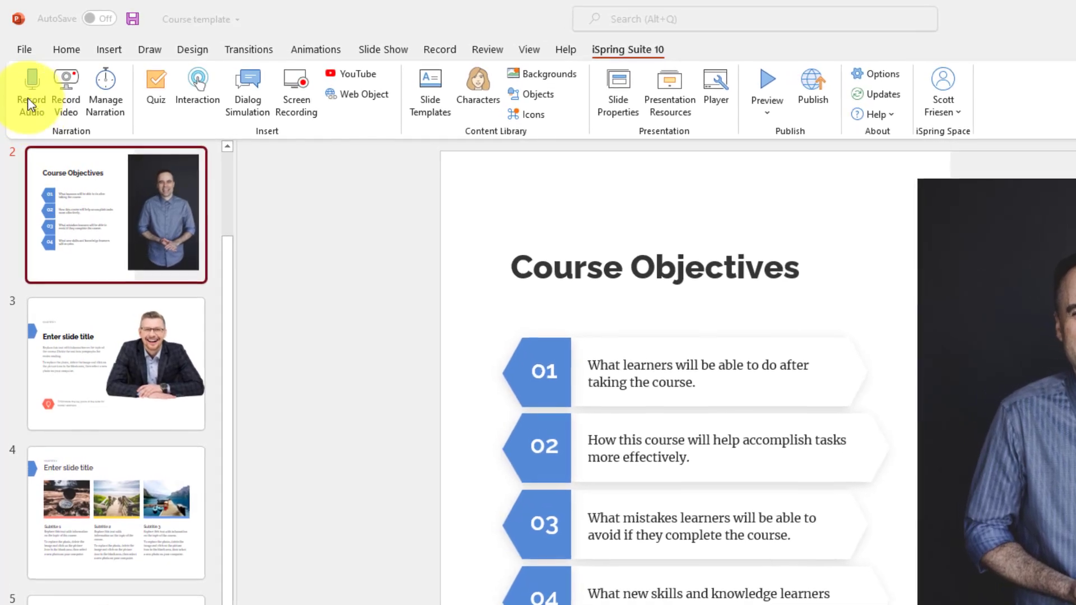
- Record a short spoken narration for the Course Objectives slide with Record Audio
left_click(31, 105)
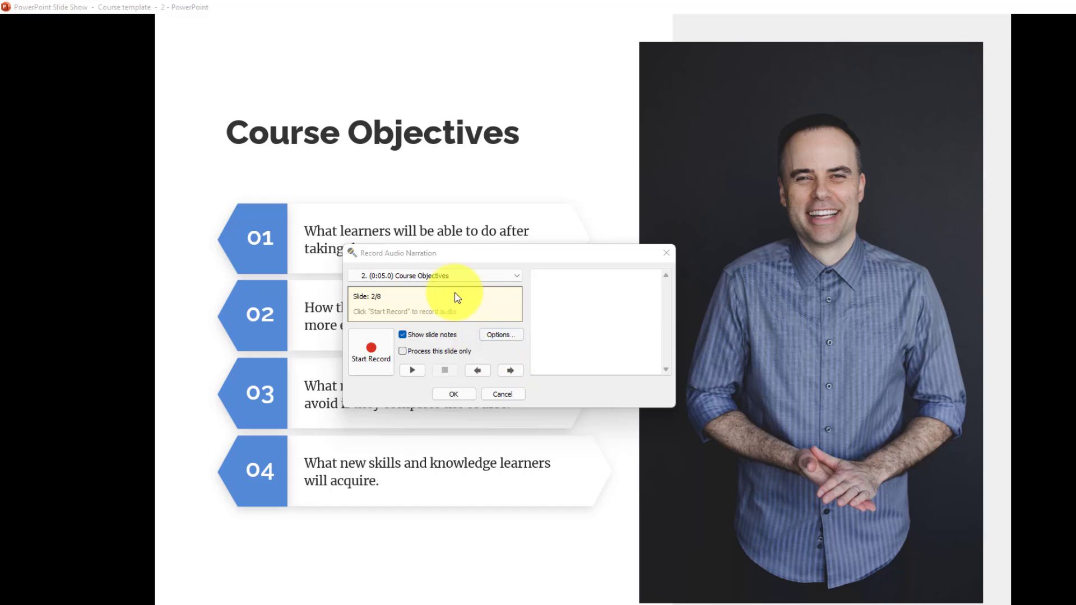
left_click(372, 353)
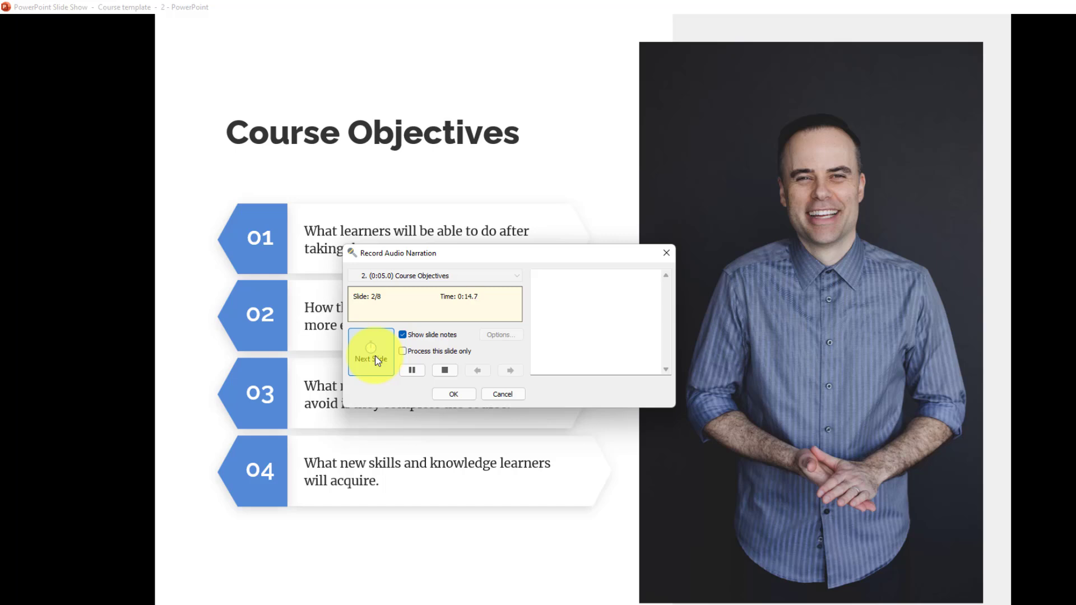
left_click(448, 371)
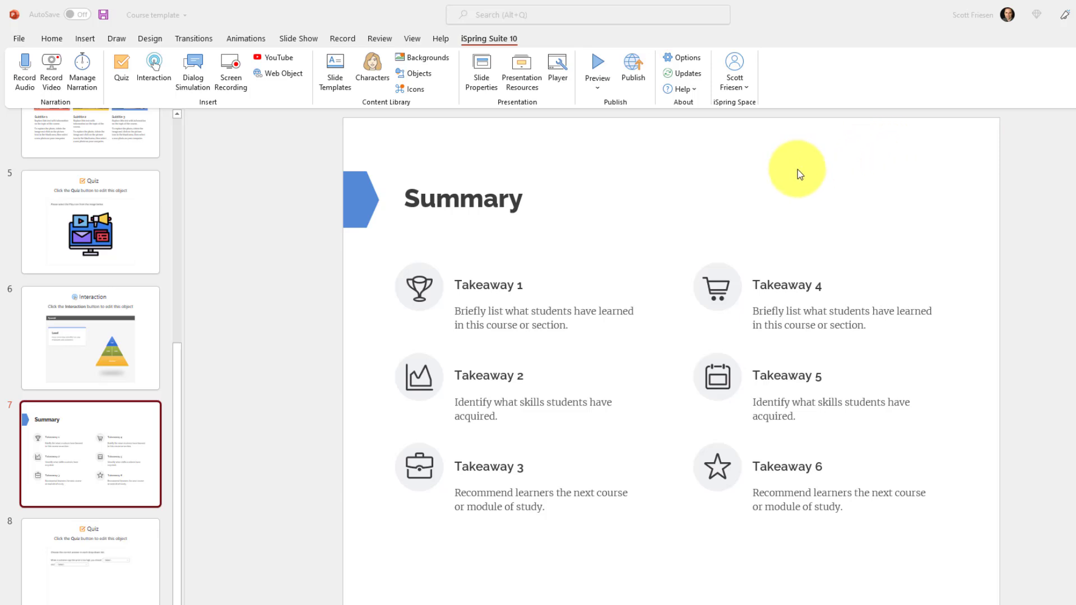
- Open the Publish Presentation dialog and view the iSpring Space and iSpring Learn destinations
left_click(632, 62)
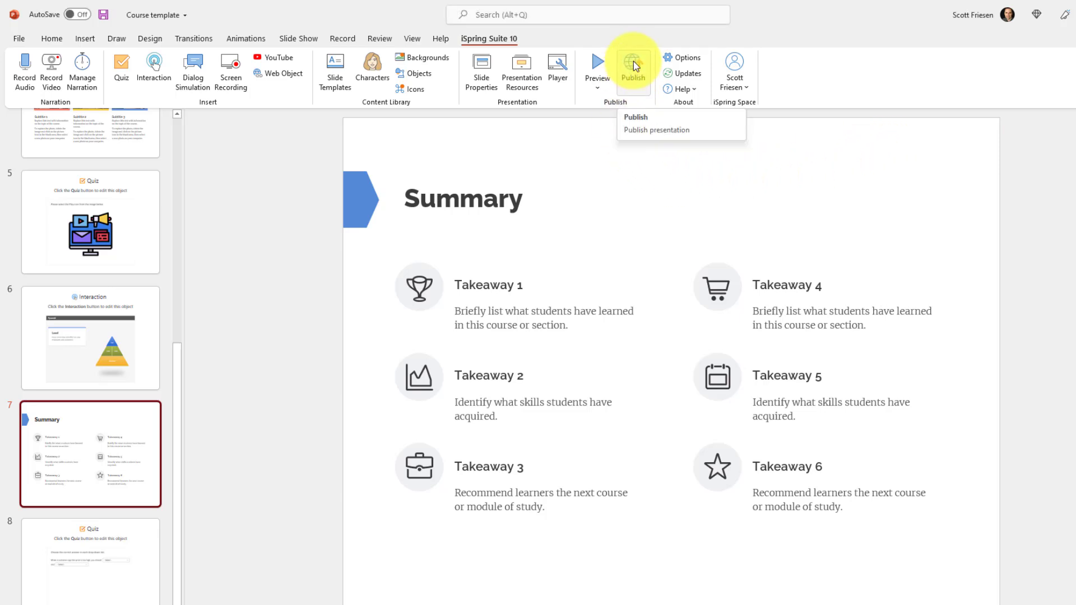
left_click(633, 62)
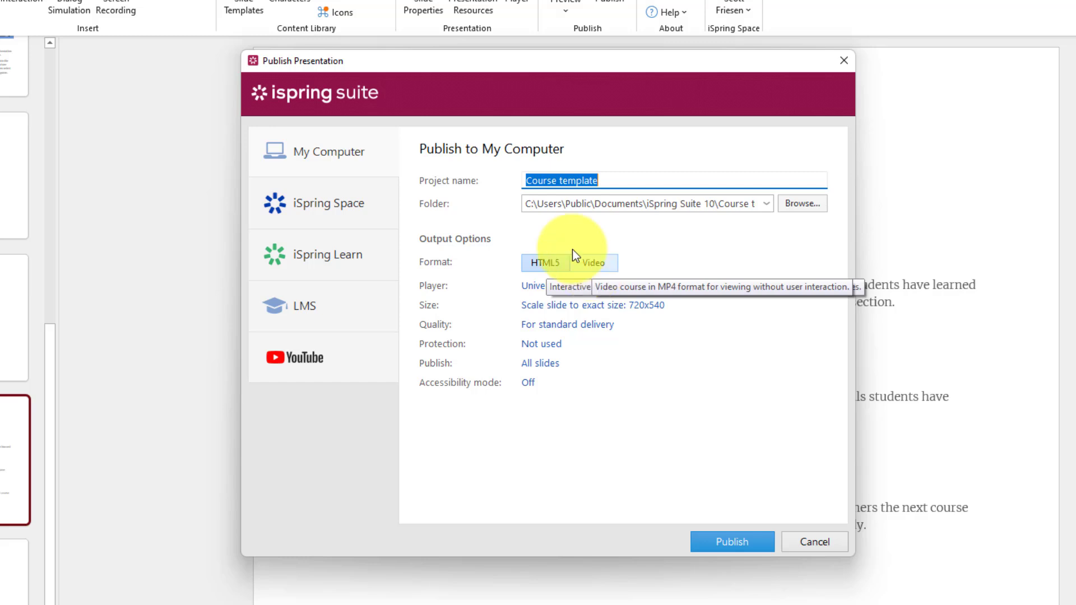
left_click(323, 206)
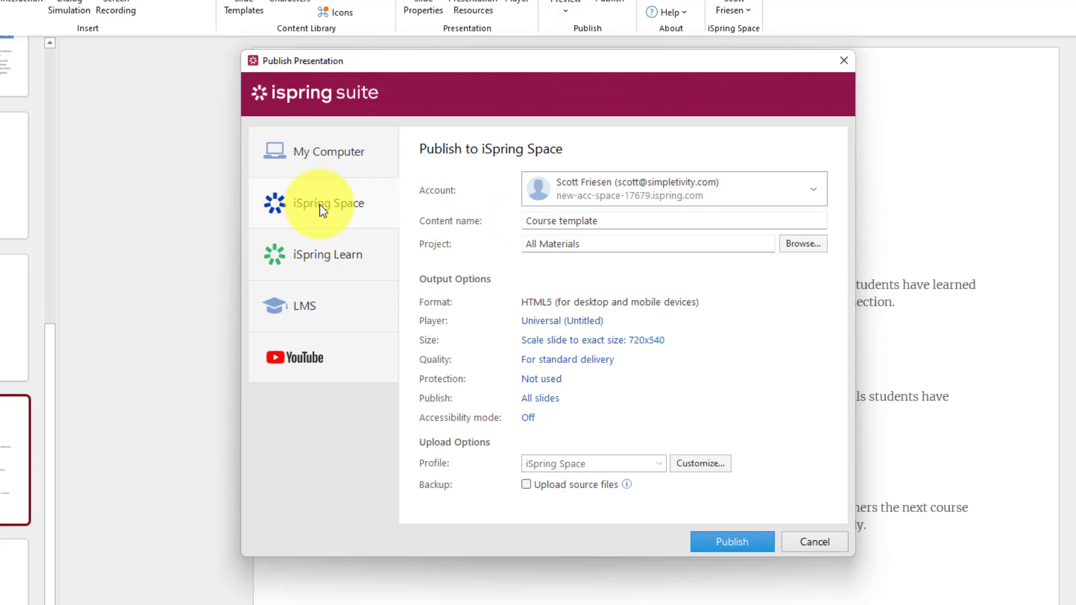
left_click(316, 257)
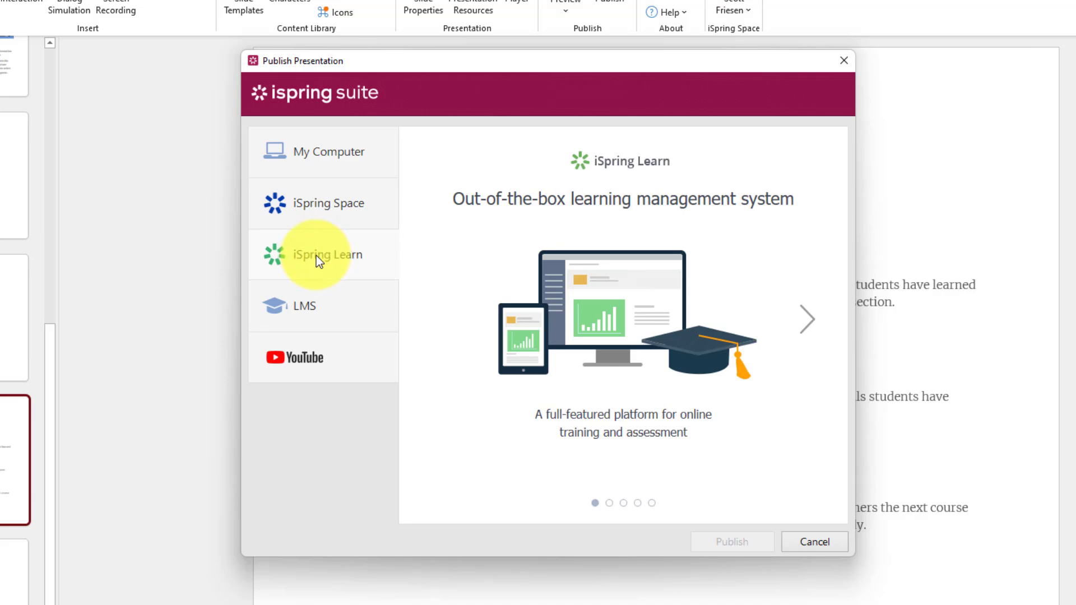
- View the LMS publishing settings, then the YouTube upload settings
left_click(314, 308)
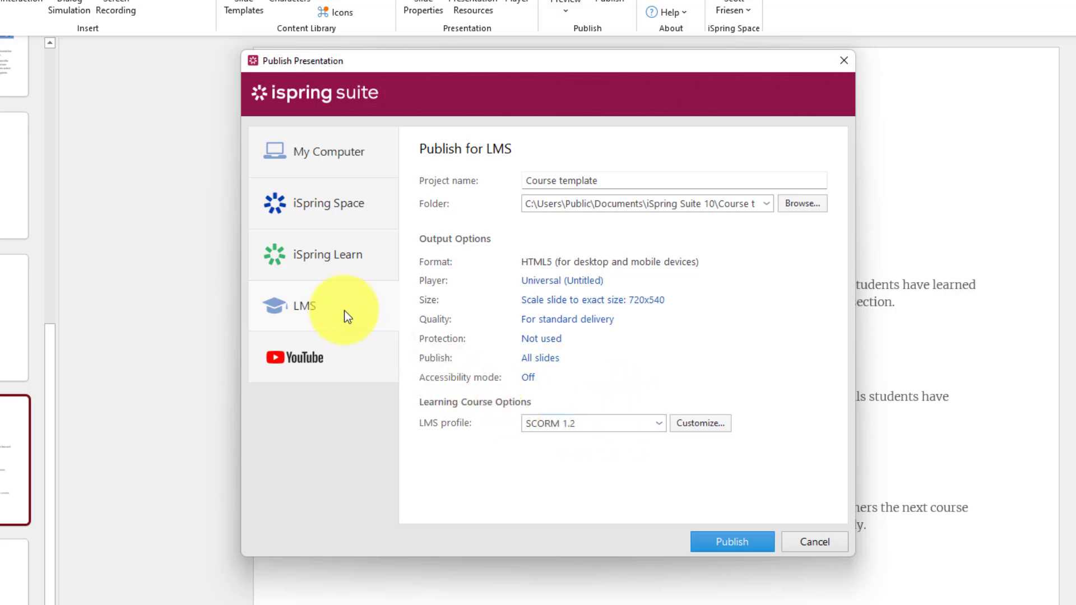
left_click(341, 369)
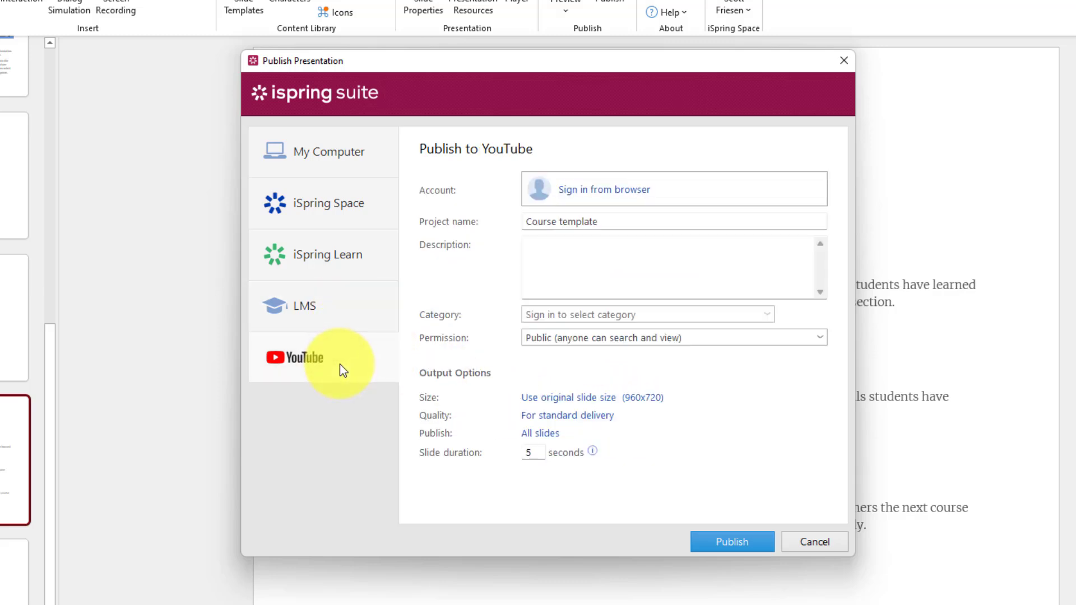